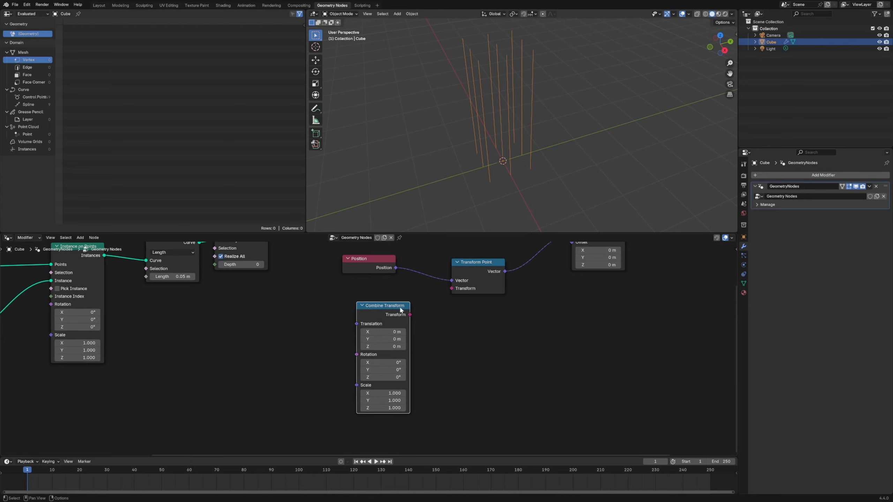
Step: Feed the Combine Transform node into Transform Point's transform input, and try tilting its X rotation to about -18° before resetting it to 0°
mouse_move(409, 316)
mouse_down()
mouse_move(447, 291)
mouse_move(405, 305)
mouse_up()
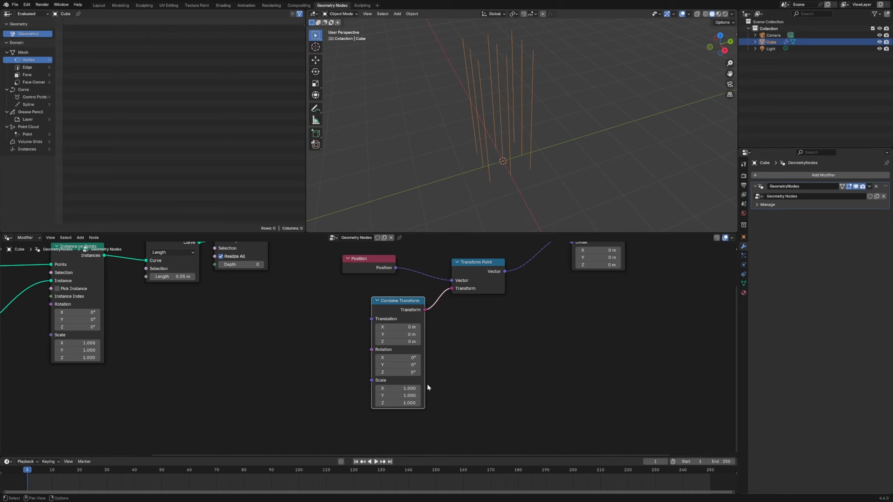
mouse_move(398, 358)
mouse_down()
mouse_move(378, 358)
mouse_move(415, 358)
mouse_move(378, 358)
mouse_move(390, 358)
mouse_up()
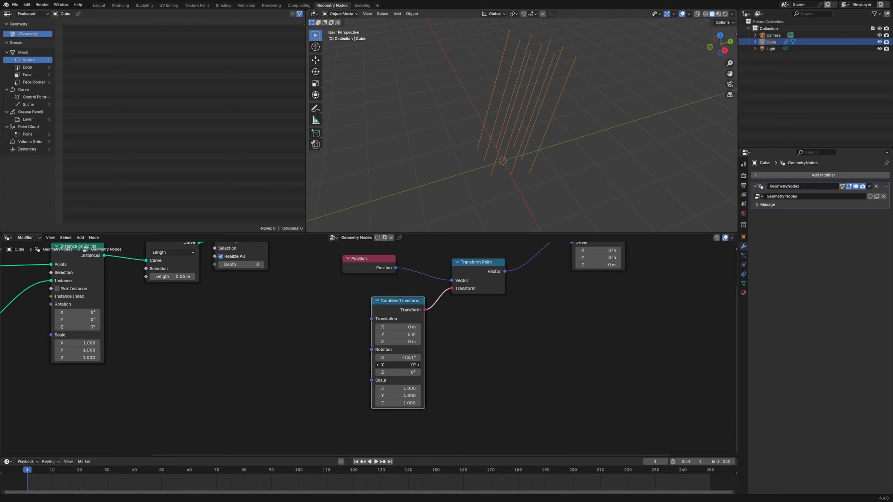
key(BackSpace)
Step: Sketch temporary annotation strokes around the vertical curves in the viewport and erase them
mouse_move(530, 135)
mouse_down()
mouse_move(452, 155)
mouse_move(460, 161)
mouse_up()
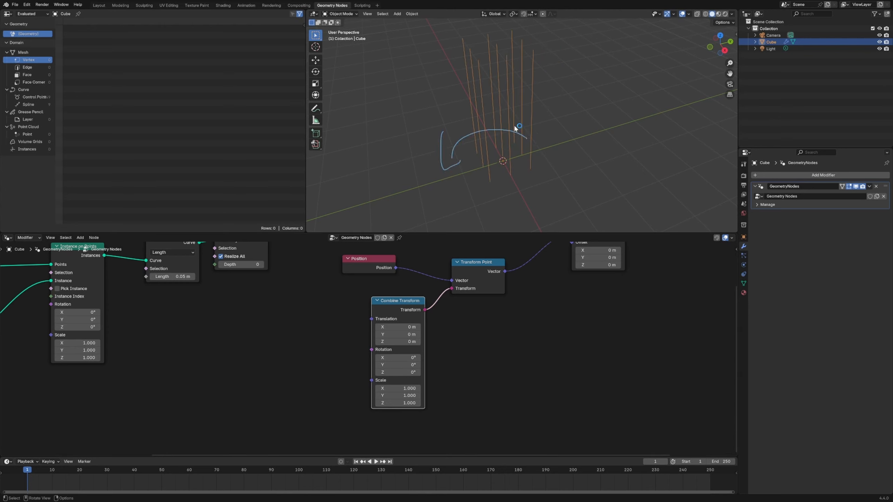
drag(510, 116, 529, 136)
mouse_move(487, 103)
mouse_down()
mouse_move(521, 159)
mouse_move(523, 187)
mouse_move(531, 175)
mouse_up()
drag(485, 118, 506, 106)
mouse_move(499, 94)
right_down()
mouse_move(465, 146)
mouse_move(505, 130)
mouse_move(529, 174)
right_up()
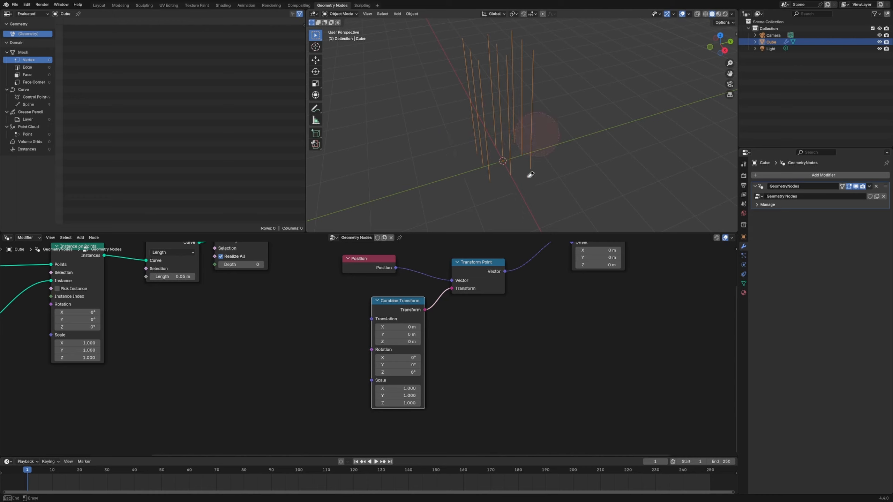
drag(489, 182, 481, 65)
right_drag(484, 123, 485, 149)
mouse_move(492, 177)
mouse_down()
mouse_move(532, 164)
mouse_move(486, 175)
mouse_up()
right_drag(529, 164, 514, 160)
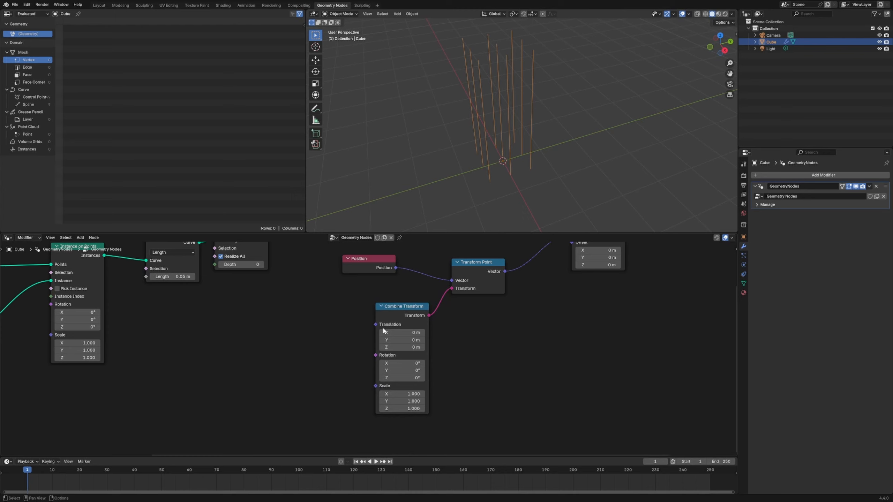
Step: Add a Noise Texture node in the empty space below the Resample Curve node
key(shift+a)
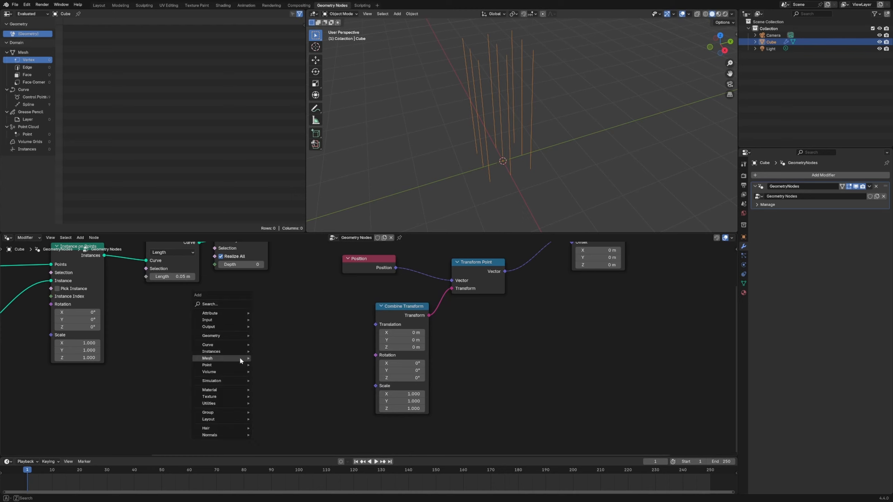
text(nois)
key(Return)
click(204, 352)
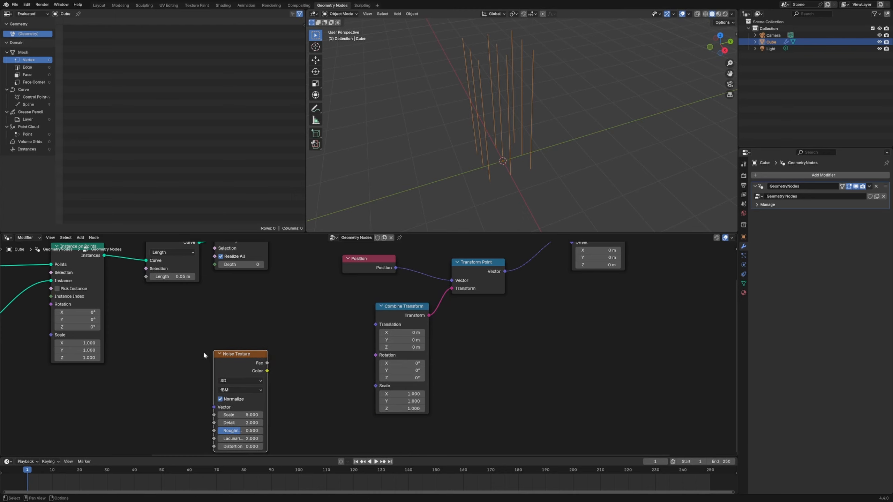
Step: Feed the Noise Texture's colour into a vector Add node with all three components set to -0.5
drag(267, 371, 325, 377)
text(vector m)
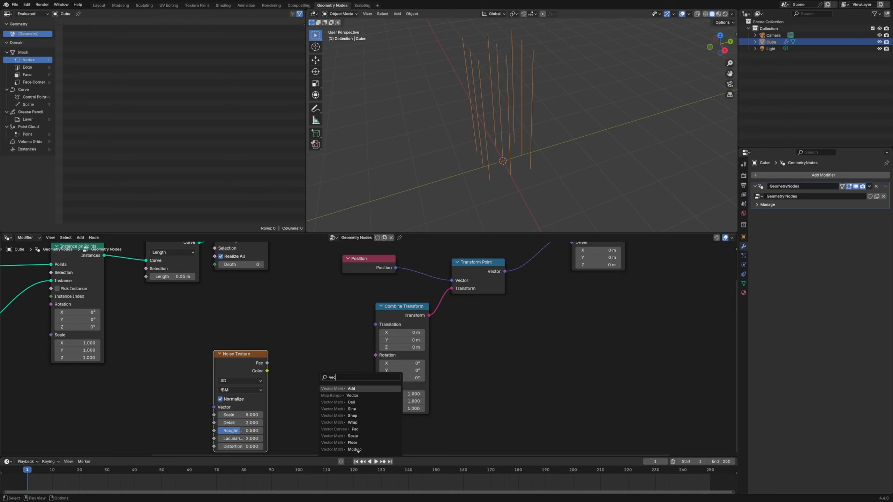
key(Return)
click(286, 354)
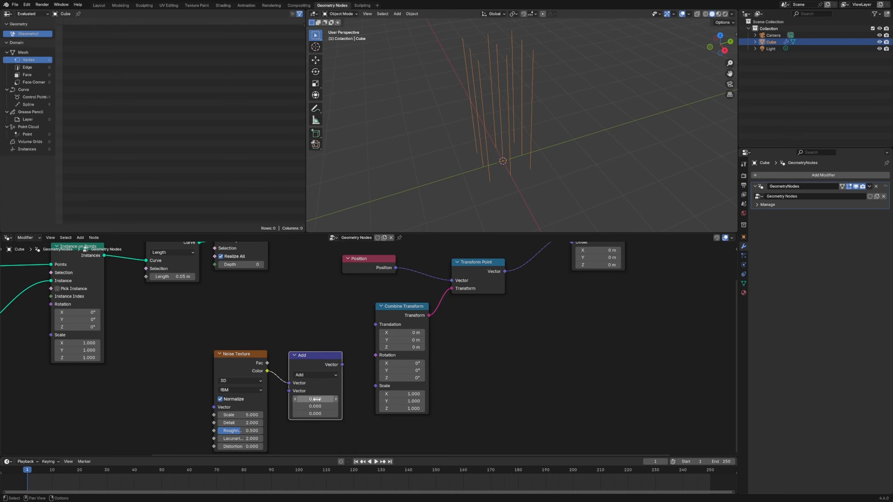
double_click(310, 399)
text(-0.5)
key(Return)
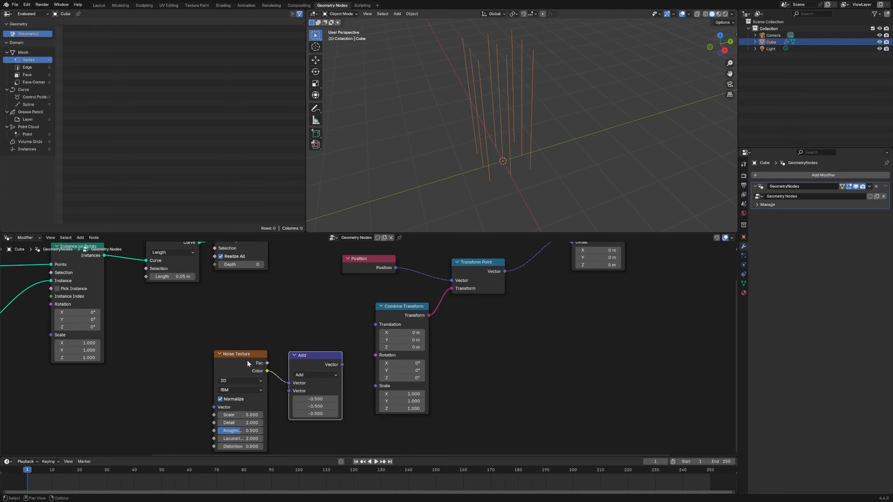
Step: Spread the nodes apart to make room between the vector Add node and the Combine Transform group
drag(247, 360, 156, 366)
drag(312, 364, 248, 357)
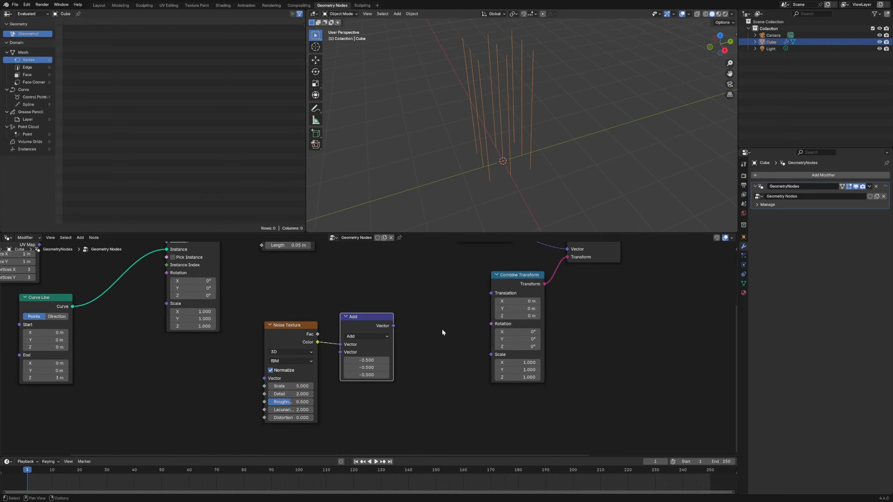
middle_drag(592, 336, 404, 382)
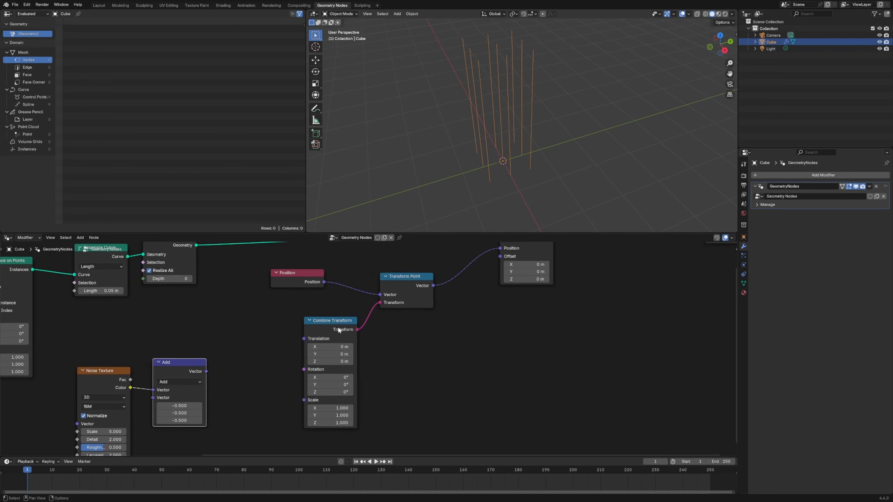
drag(339, 328, 357, 336)
scroll(498, 341, down, 2)
drag(517, 397, 320, 245)
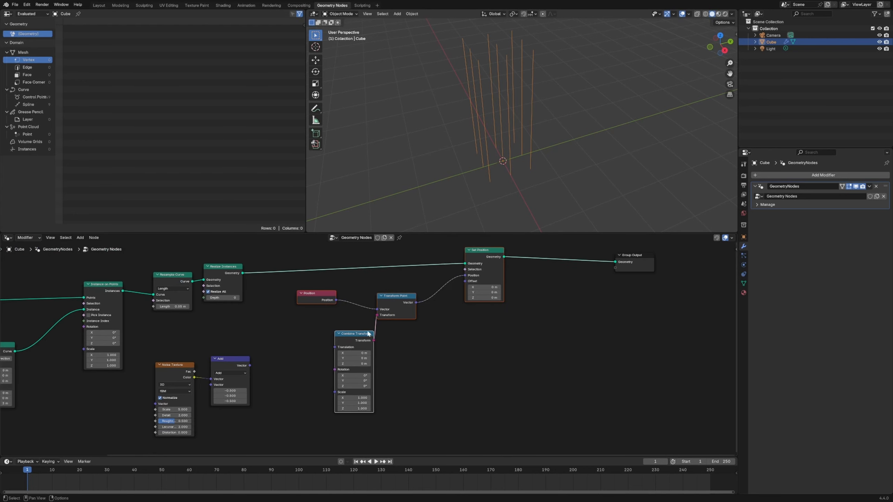
drag(367, 334, 445, 326)
middle_drag(267, 364, 319, 344)
Step: Add a Separate XYZ node fed by the vector Add node's output and reposition the noise nodes
drag(302, 345, 343, 327)
click(350, 352)
drag(230, 327, 324, 373)
click(461, 330)
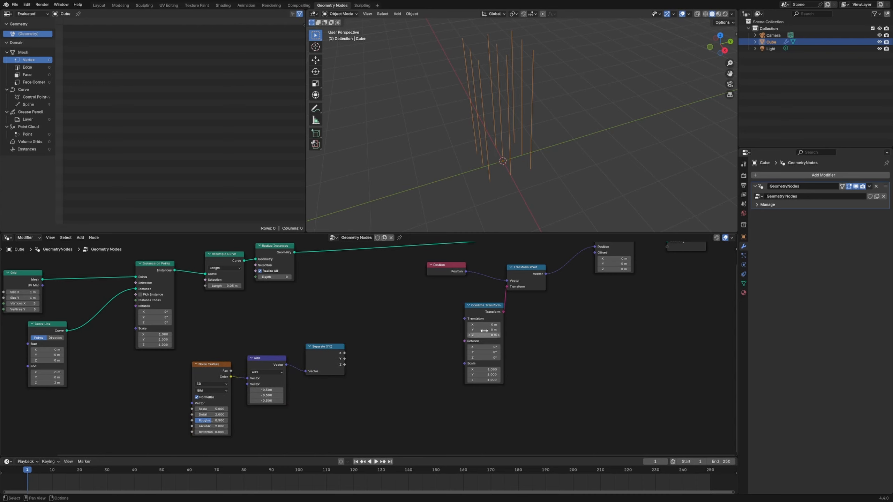
Step: Add a Combine XYZ node between Separate XYZ and Combine Transform
key(shift+a)
text(comn)
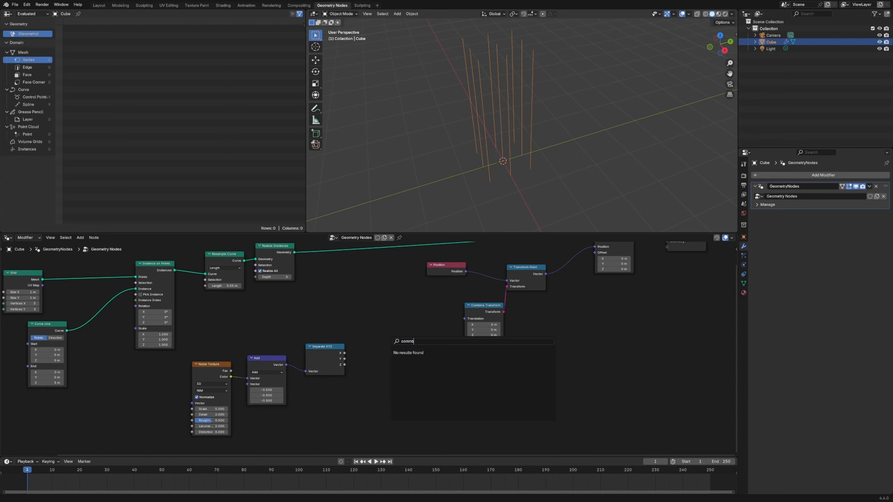
text(b)
key(BackSpace)
key(Down)
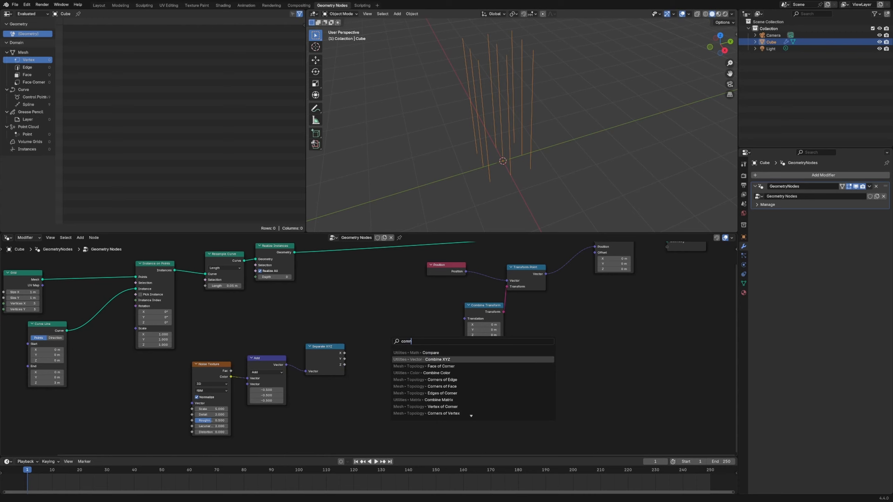
key(Return)
click(395, 338)
Step: Connect Separate XYZ's Z to Combine XYZ's X, and feed the combined vector into Combine Transform's rotation
drag(344, 365, 379, 344)
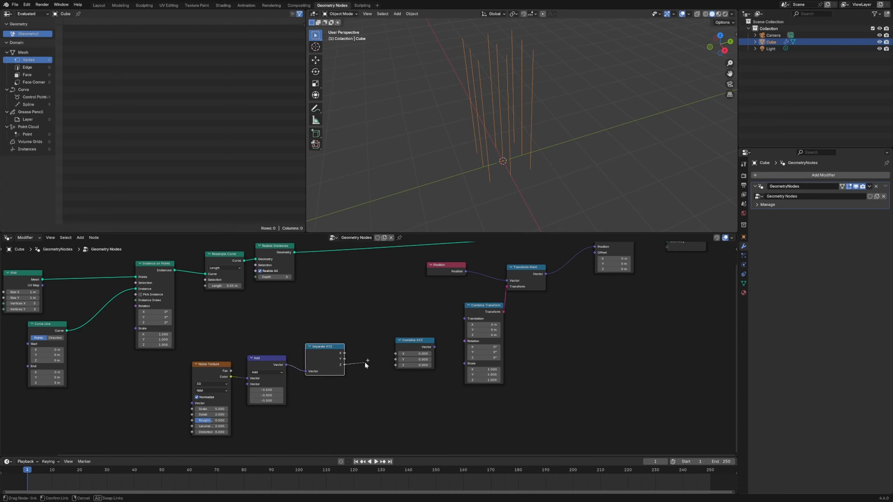
drag(383, 361, 464, 341)
middle_drag(513, 172, 517, 144)
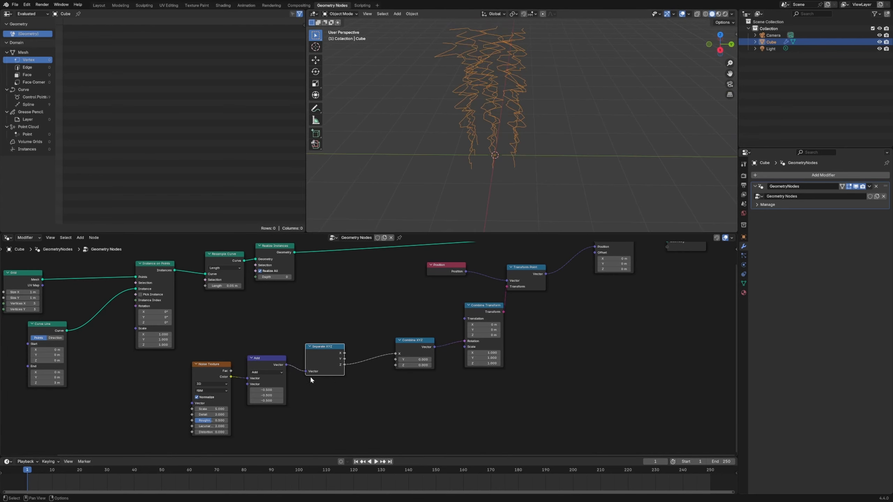
Step: Tidy the positions of the vector Add and Separate XYZ nodes, and set the Noise Texture's scale to 0.1
click(273, 361)
drag(311, 373, 285, 349)
click(211, 408)
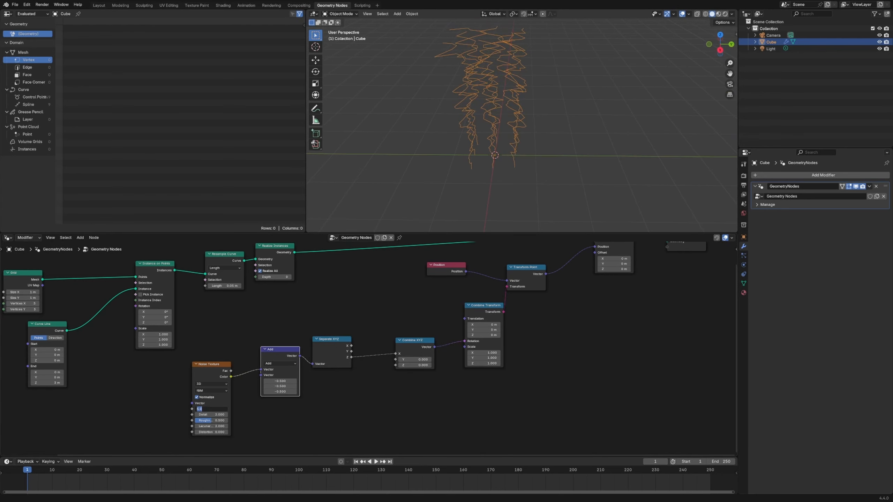
text(0.1)
key(Return)
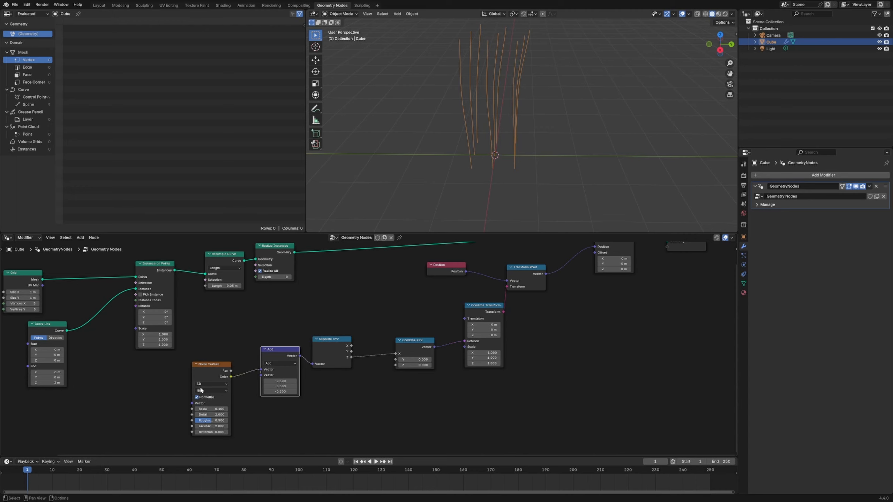
Step: Switch the Noise Texture to 4D and vary its W value to shift the curves' bending
click(211, 383)
click(206, 419)
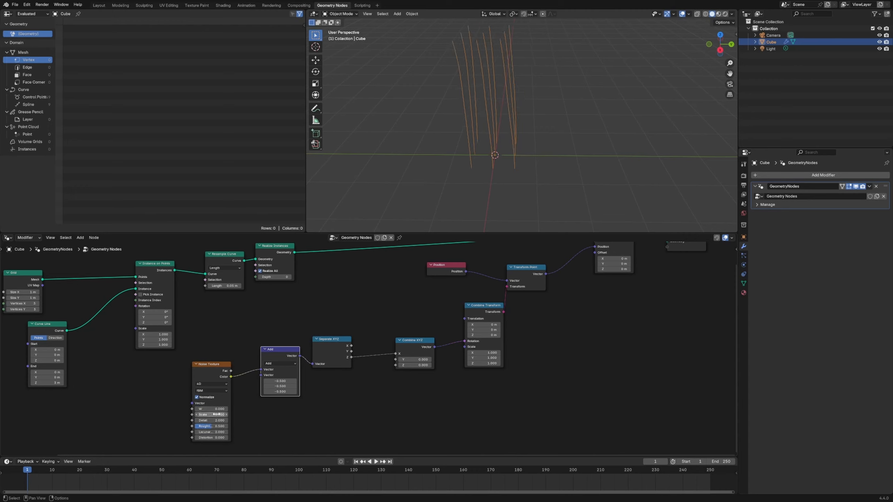
drag(211, 409, 247, 409)
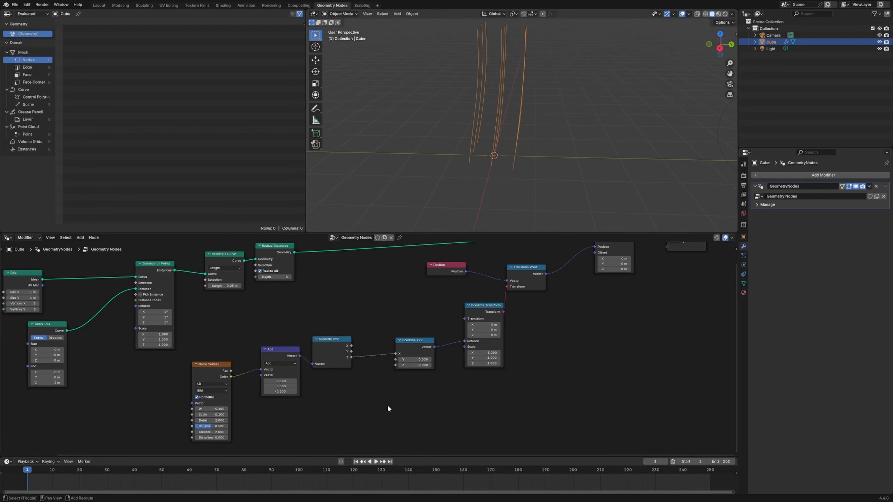
Step: Add a Spline Parameter node below the Separate XYZ node
key(shift+a)
text(spline p)
key(Return)
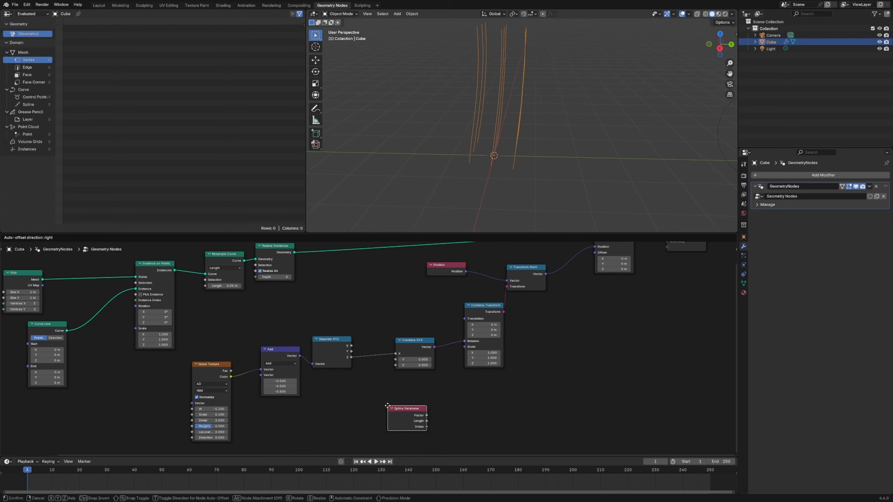
click(330, 388)
Step: Insert a Math node set to Multiply between Separate XYZ and Combine XYZ, with the Spline Parameter's factor as its second value
key(shift+a)
text(ma)
key(BackSpace)
text(ult)
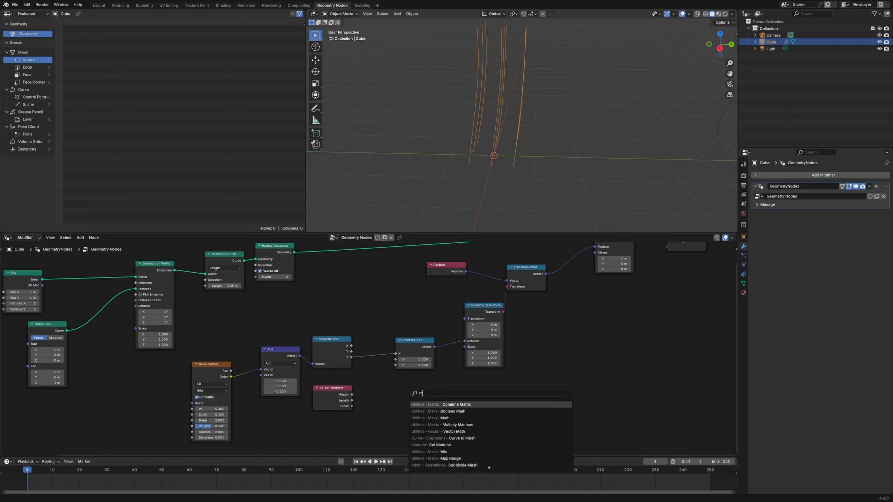
text(i)
key(BackSpace)
key(BackSpace)
key(BackSpace)
key(BackSpace)
text(ath)
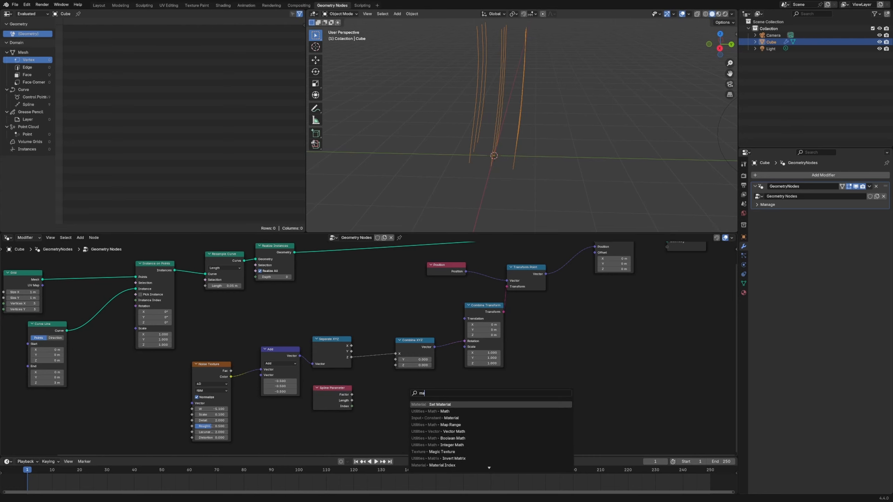
key(Return)
click(366, 338)
click(388, 359)
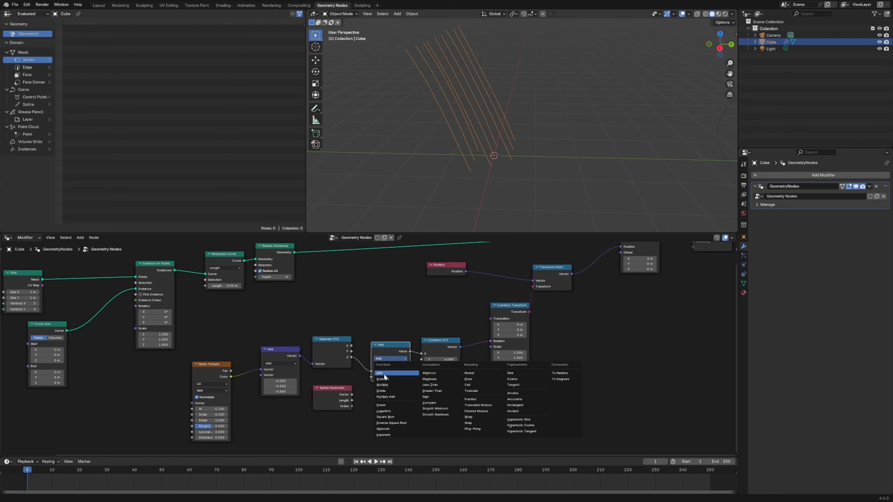
click(388, 385)
mouse_move(351, 394)
mouse_down()
mouse_move(371, 377)
mouse_move(349, 392)
mouse_up()
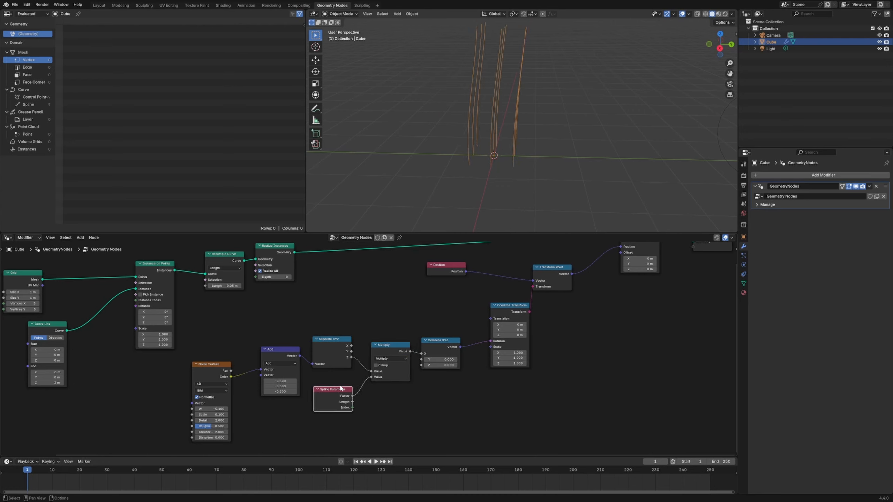
Step: Duplicate the Multiply node with its input links kept and connect the copy to Combine XYZ's Y
drag(444, 346, 448, 331)
drag(394, 343, 394, 303)
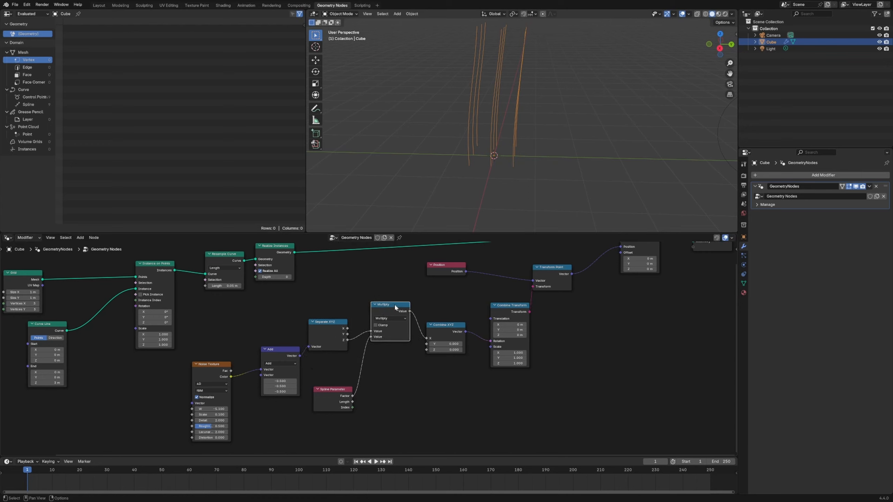
key(ctrl+shift+d)
click(402, 364)
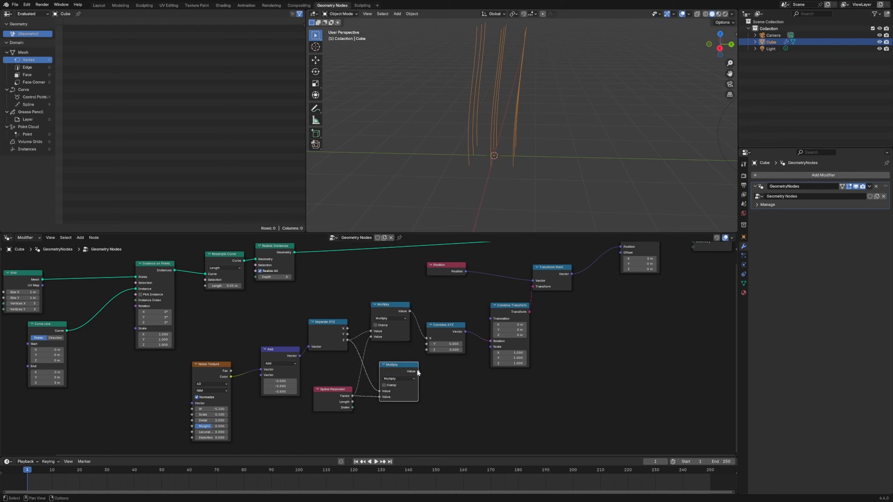
drag(418, 371, 432, 345)
Step: Insert another Multiply node on the link into Combine XYZ's Y and set its second value to 0.1
key(shift+d)
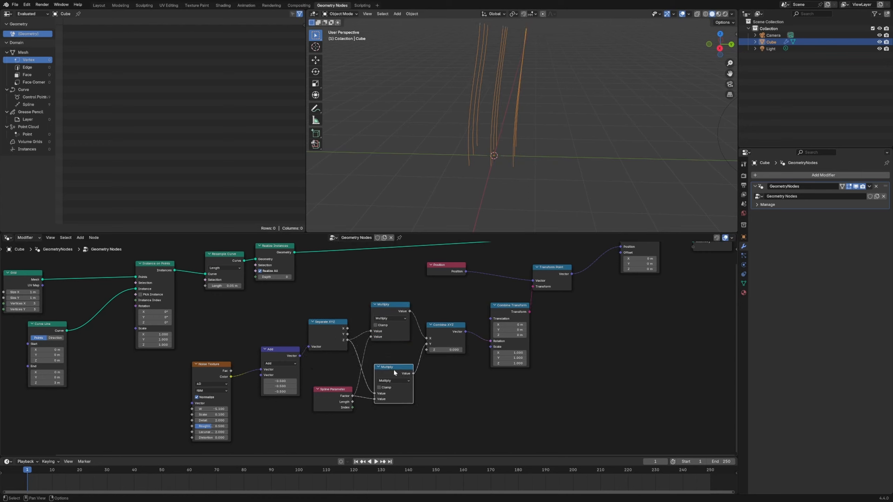
click(447, 356)
click(443, 386)
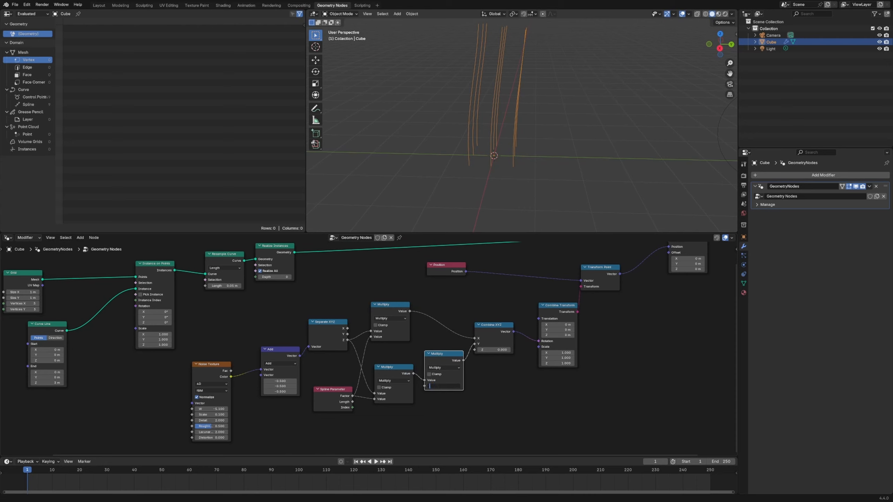
text(0.1)
key(Return)
Step: Vary the Noise Texture's W value to test the bending, and set the last Multiply node before Combine XYZ's Y to 1
drag(211, 409, 388, 382)
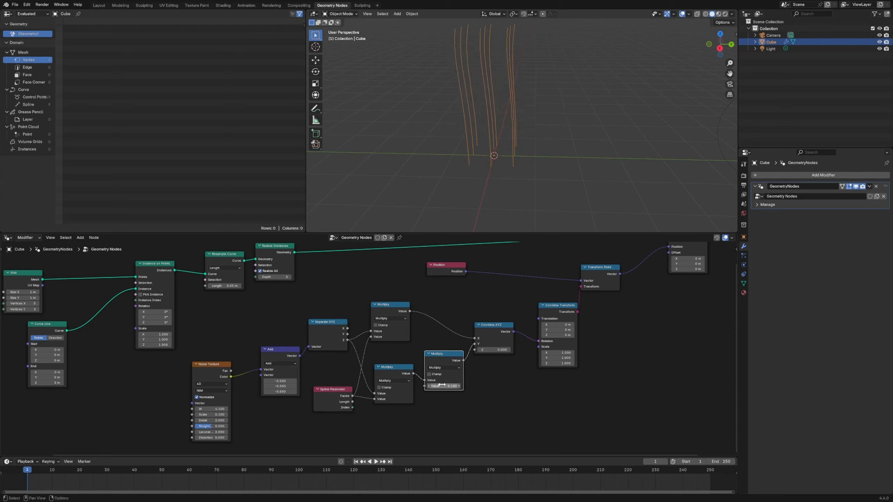
click(405, 335)
key(m)
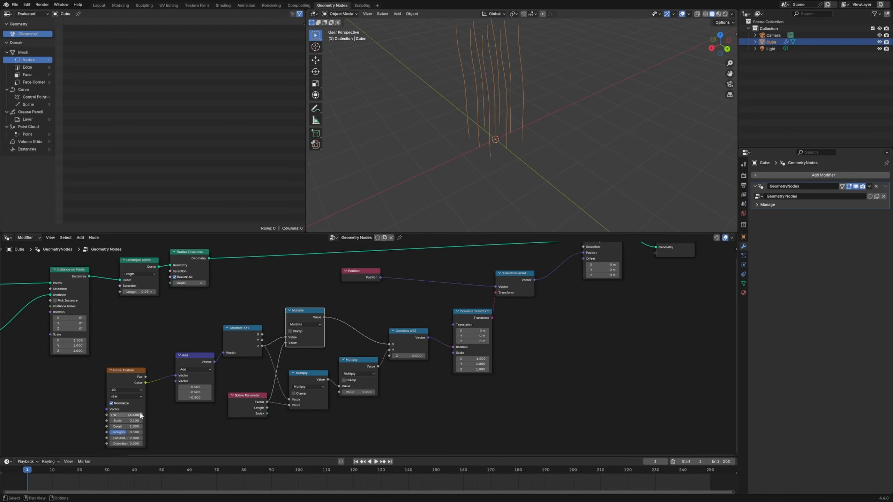
drag(140, 416, 211, 416)
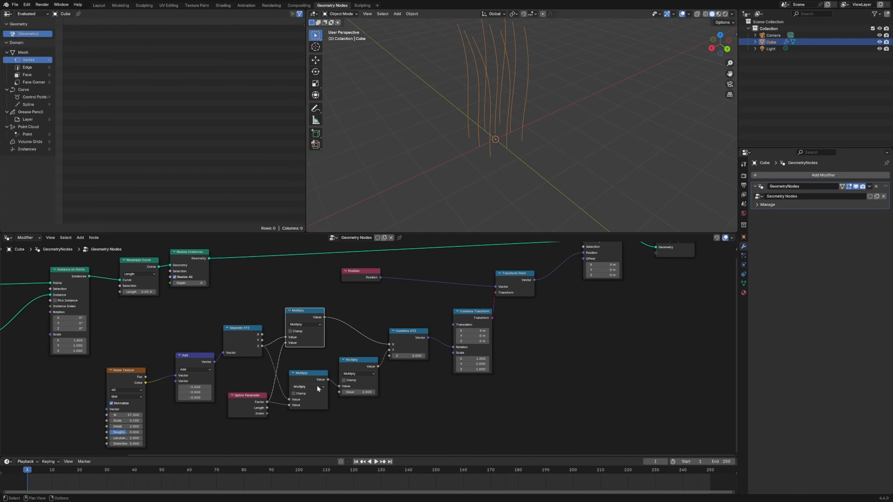
text(1)
key(Return)
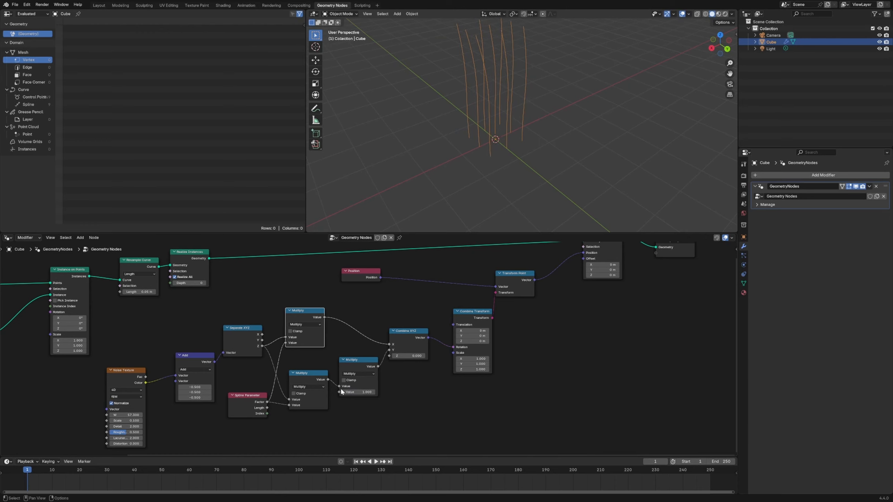
Step: Set the last Multiply node before Combine XYZ's Y to 0.5, and vary the Noise Texture's W value to test the bending
click(374, 391)
text(.1)
key(Return)
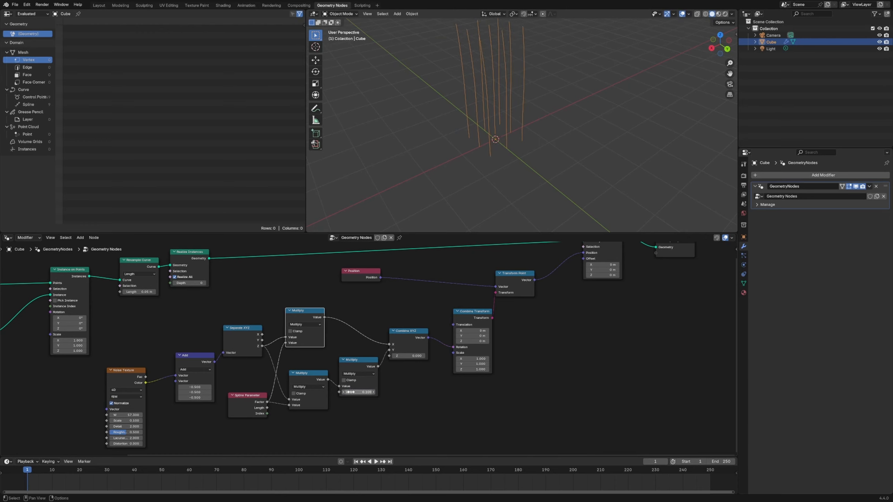
drag(132, 415, 225, 415)
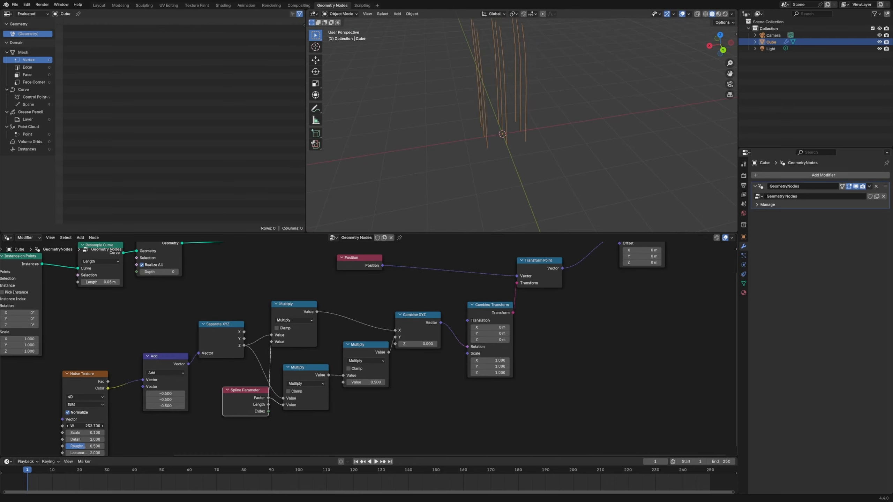
drag(85, 425, 125, 425)
drag(244, 397, 241, 394)
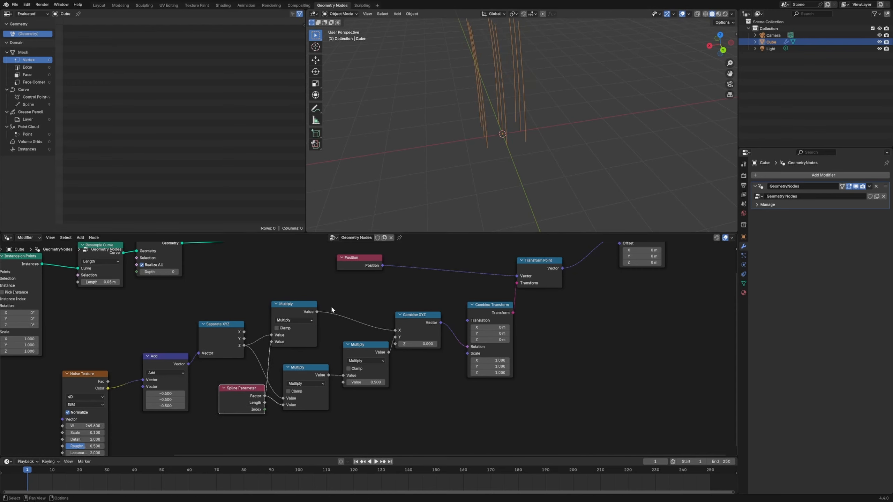
middle_drag(496, 152, 525, 139)
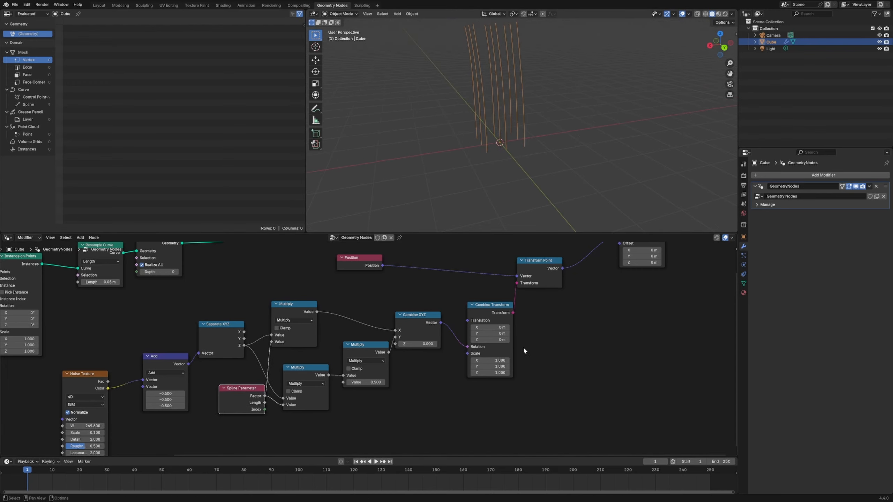
Step: Move the Group Output and Set Position nodes apart to make room for more nodes between them
scroll(523, 346, down, 3)
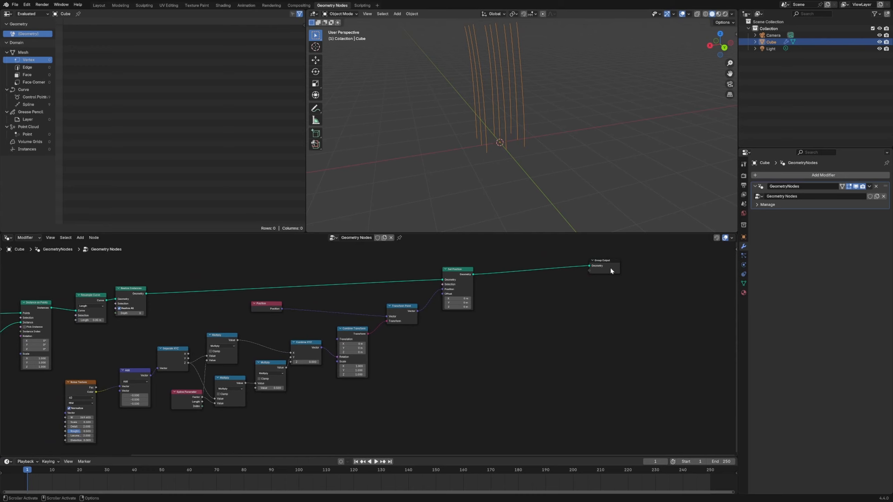
click(457, 268)
middle_drag(159, 385, 327, 363)
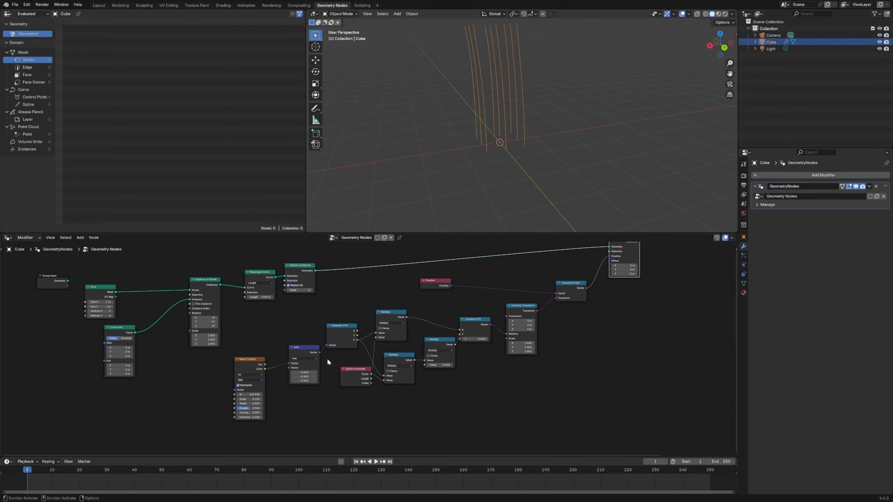
middle_drag(576, 339, 306, 352)
drag(452, 281, 525, 269)
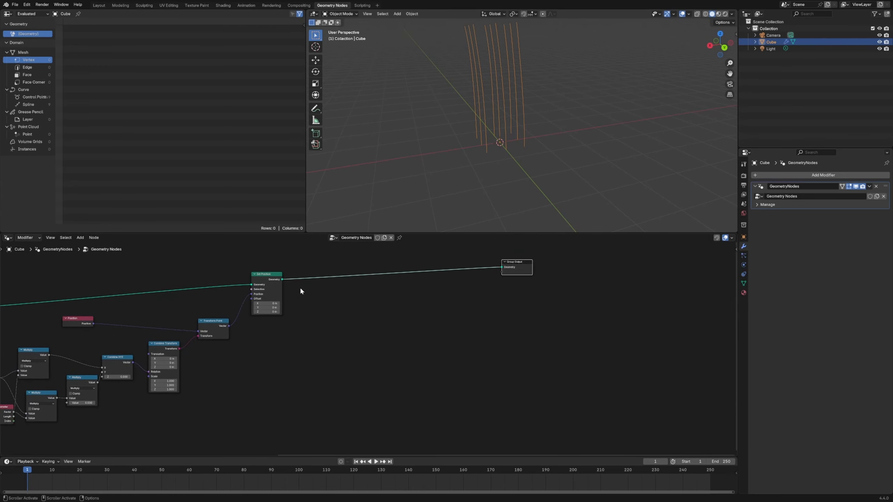
drag(279, 299, 265, 293)
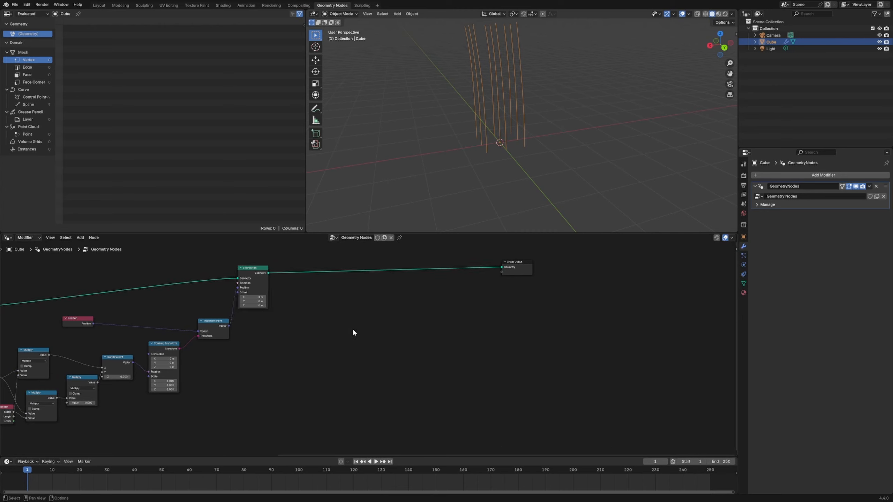
Step: Insert a Set Curve Radius node on the link between Set Position and Group Output
key(shift+a)
mouse_move(327, 334)
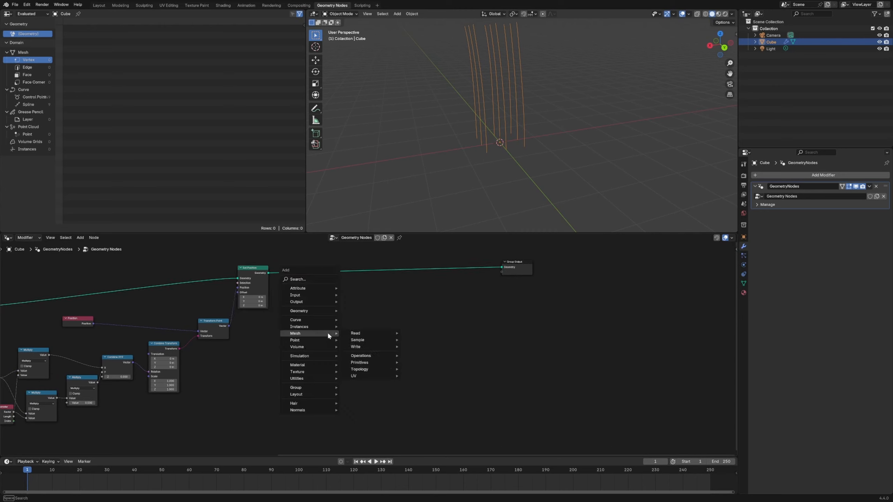
text(set curv)
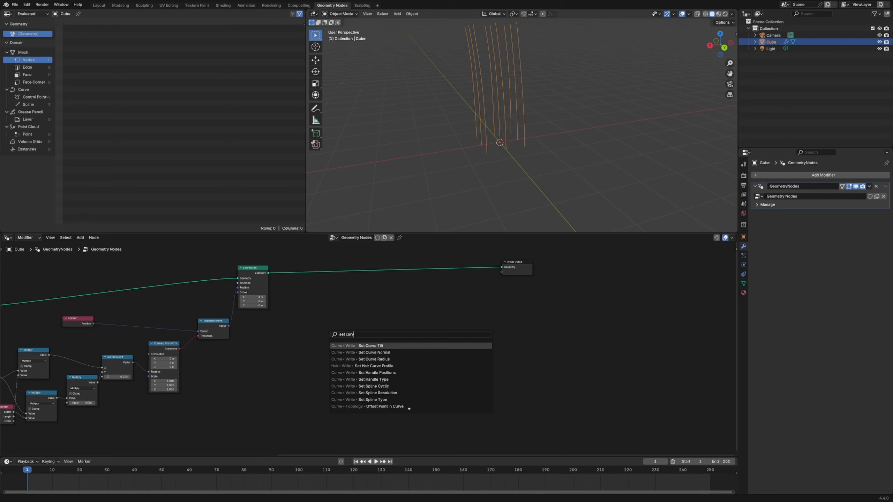
text(e rad)
key(Return)
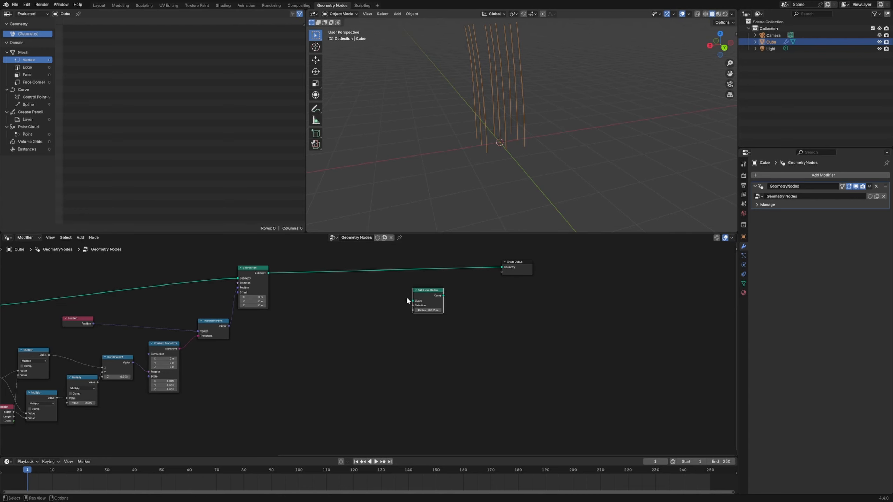
click(406, 296)
scroll(406, 366, up, 3)
Step: Insert a Curve to Mesh node between Set Curve Radius and Group Output
key(shift+a)
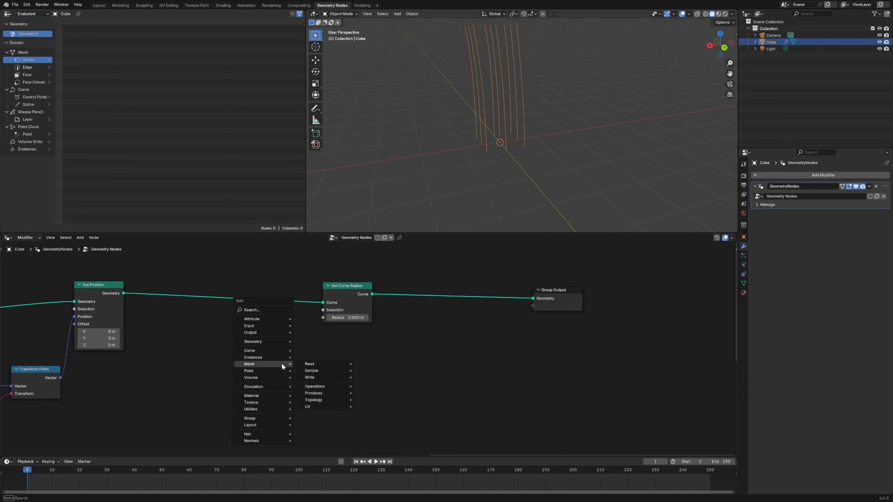
text(curve to mesh)
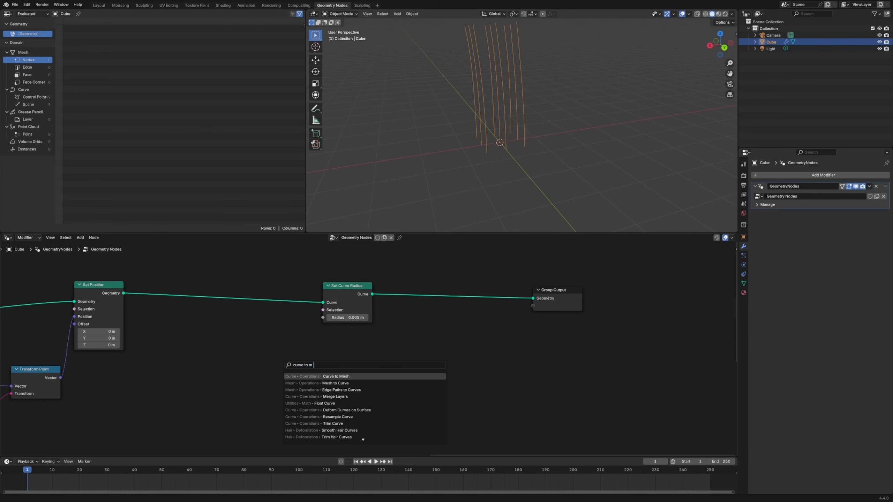
key(Return)
click(489, 282)
Step: Add a Curve Circle node with a 0.5 m radius and connect it to Curve to Mesh's Profile Curve input
key(shift+a)
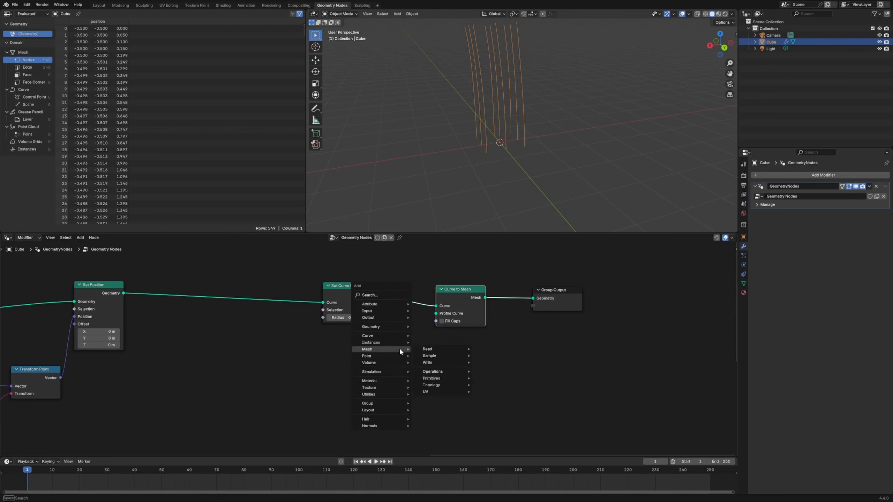
text(curve circle)
key(Return)
click(409, 353)
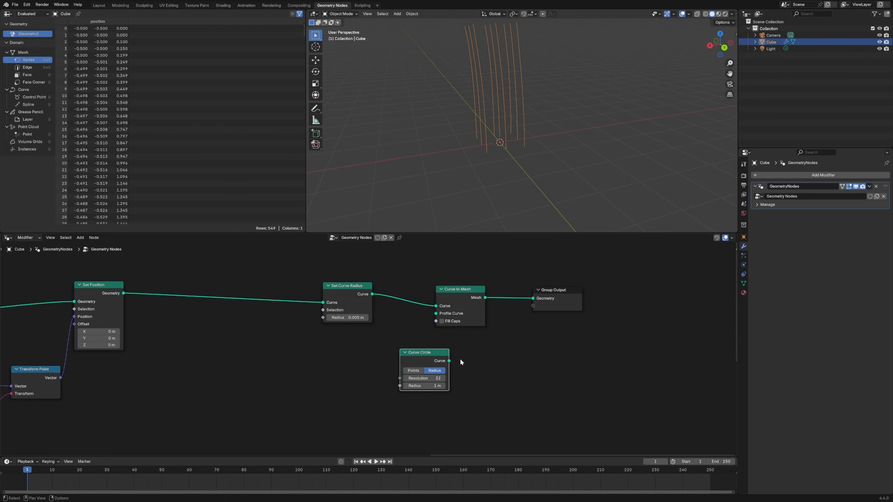
drag(448, 361, 440, 313)
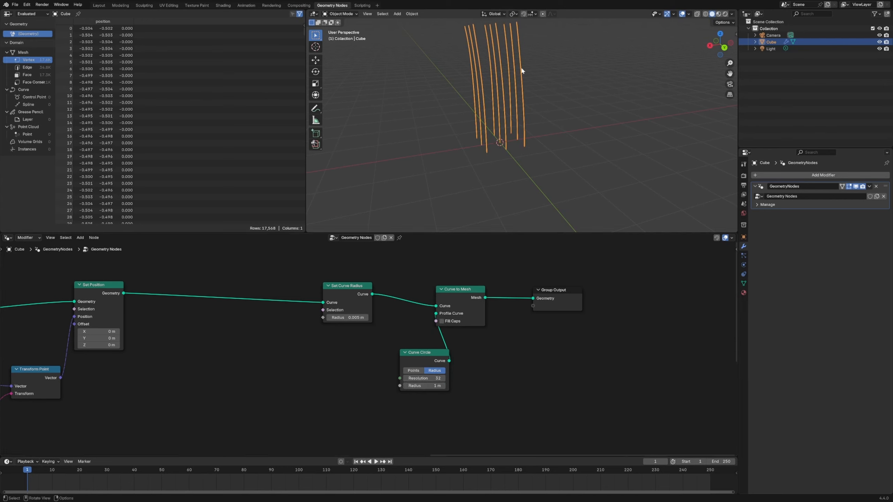
middle_drag(520, 72, 489, 127)
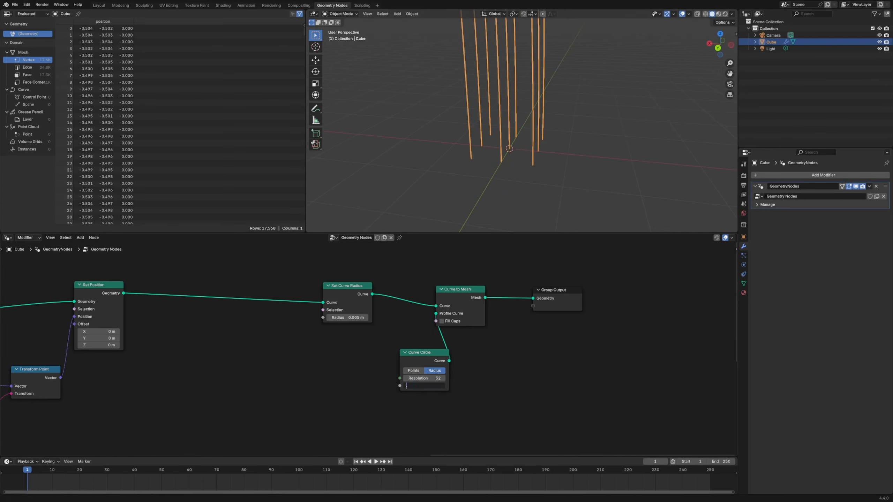
text(0.5)
key(Return)
Step: Spread out the Group Output, Set Curve Radius, Curve to Mesh and Curve Circle nodes for a clearer layout
drag(557, 290, 578, 285)
drag(348, 286, 336, 272)
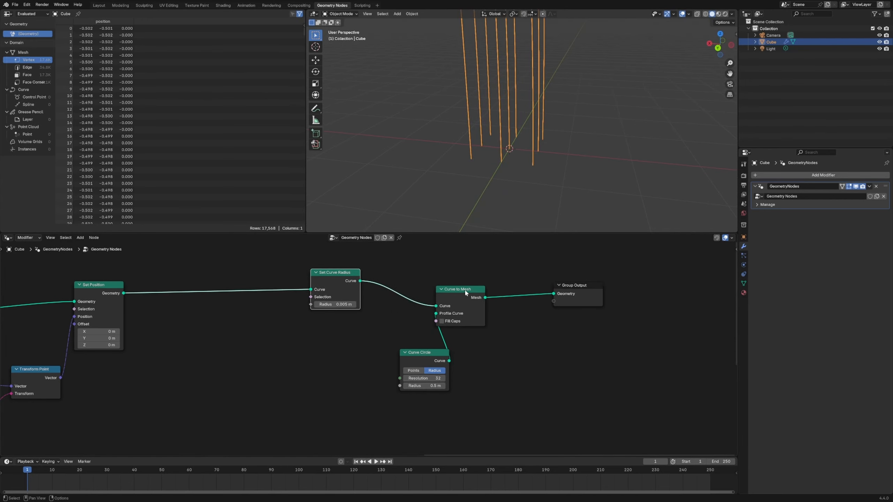
drag(465, 291, 486, 279)
drag(439, 353, 464, 347)
scroll(316, 351, down, 4)
middle_drag(243, 368, 323, 374)
Step: Switch to the bamboo reference images, examine the shape of the stalk segments, and return to Blender
key(alt+Tab)
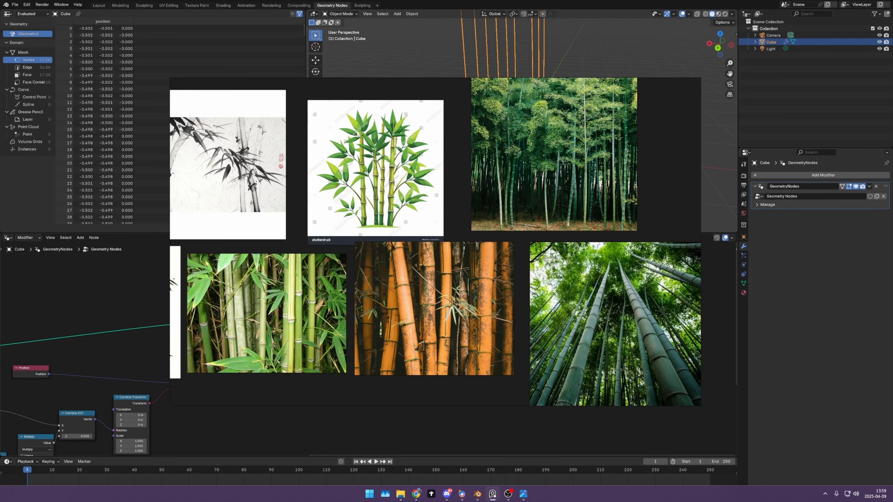
middle_drag(614, 315, 537, 309)
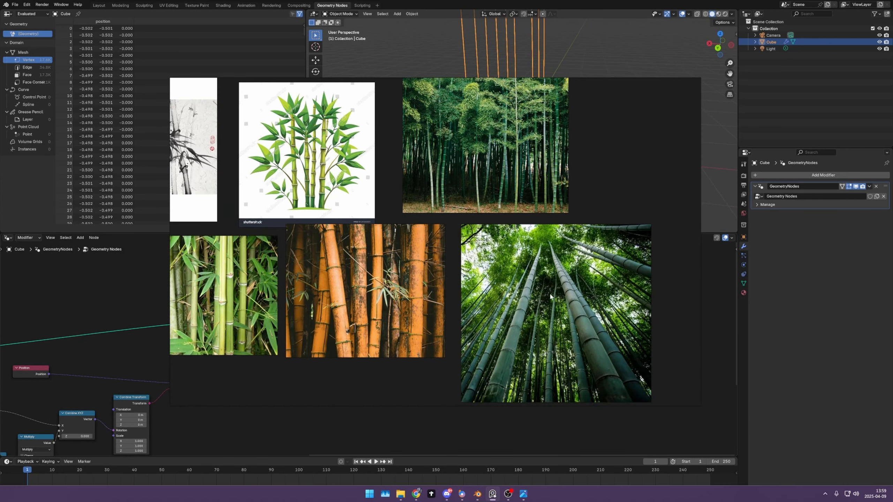
key(alt+Tab)
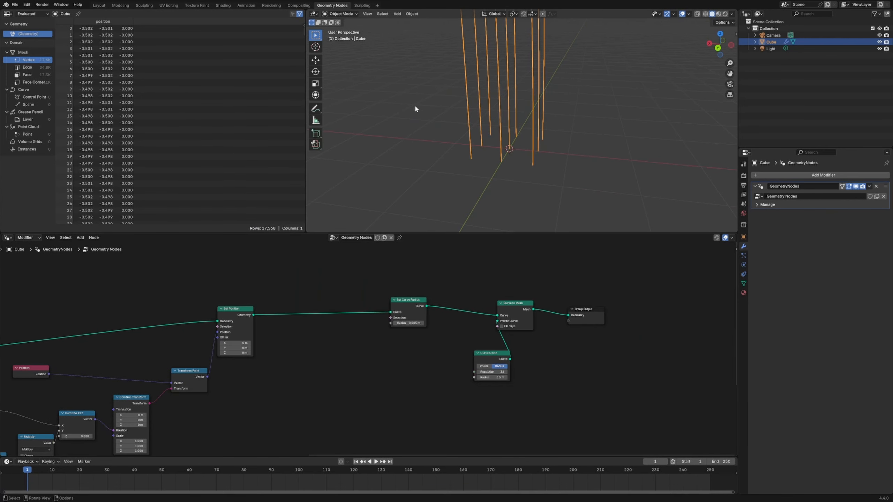
Step: Draw a bamboo segment profile as a freehand annotation in the 3D viewport beside the curves, and erase it
drag(400, 76, 414, 76)
drag(456, 112, 467, 171)
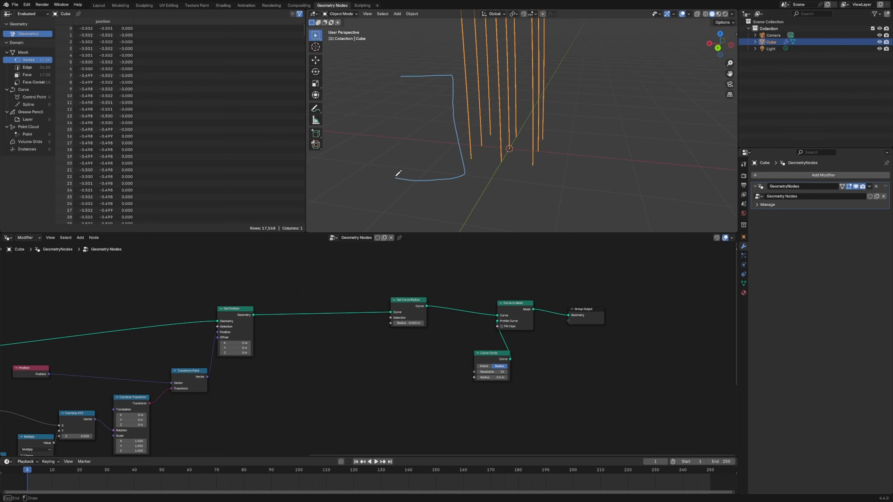
drag(398, 173, 401, 72)
mouse_move(401, 72)
right_down()
mouse_move(425, 163)
mouse_move(470, 165)
right_up()
Step: Place a copy of the Spline Parameter node below the gap between Set Position and Set Curve Radius
middle_drag(375, 349, 570, 234)
drag(131, 360, 494, 268)
middle_drag(534, 280, 420, 335)
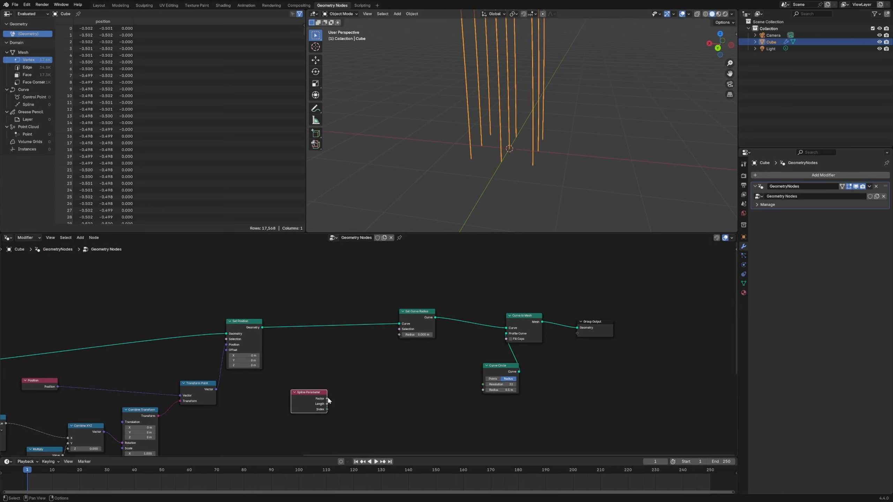
Step: Add a Math node fed by the copied Spline Parameter's factor, set to Multiply with a value of 10
key(shift+a)
text(math)
key(Return)
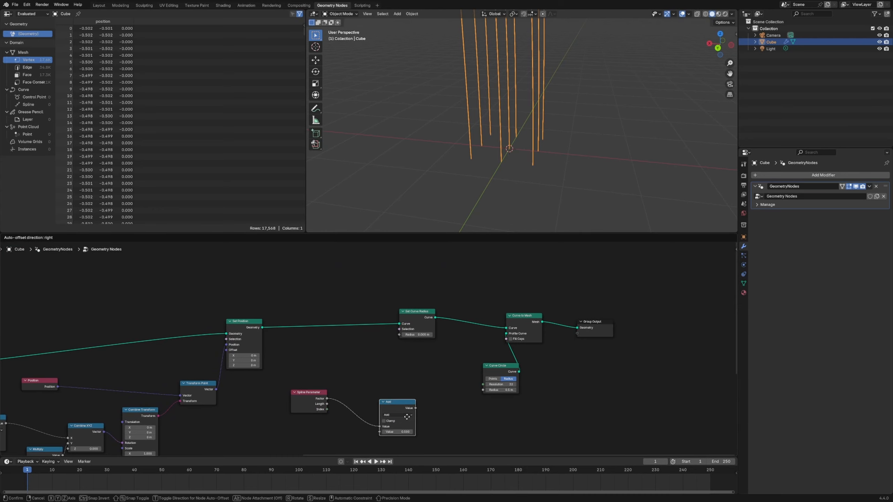
click(383, 392)
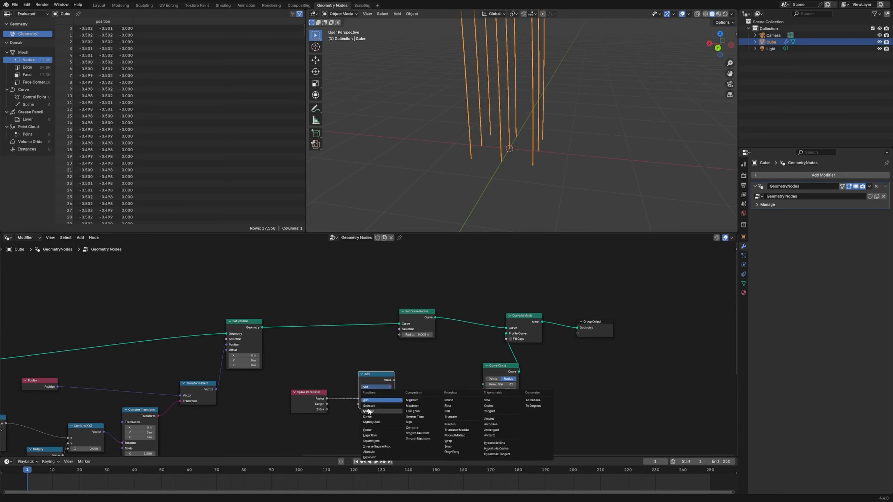
click(380, 400)
click(374, 404)
key(Return)
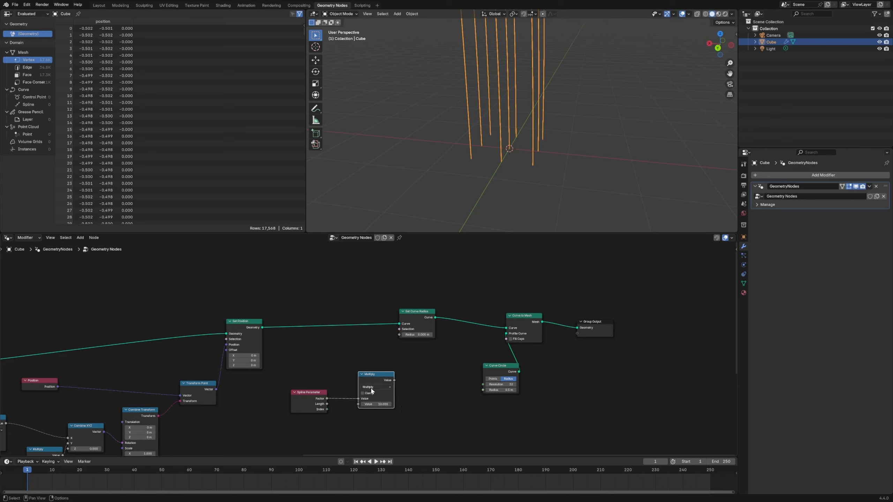
Step: Connect the new Multiply node to Set Curve Radius's Radius input, and arrange it and the Spline Parameter below the main chain
drag(366, 382, 364, 396)
drag(311, 397, 283, 418)
drag(393, 393, 399, 334)
middle_drag(510, 150, 481, 118)
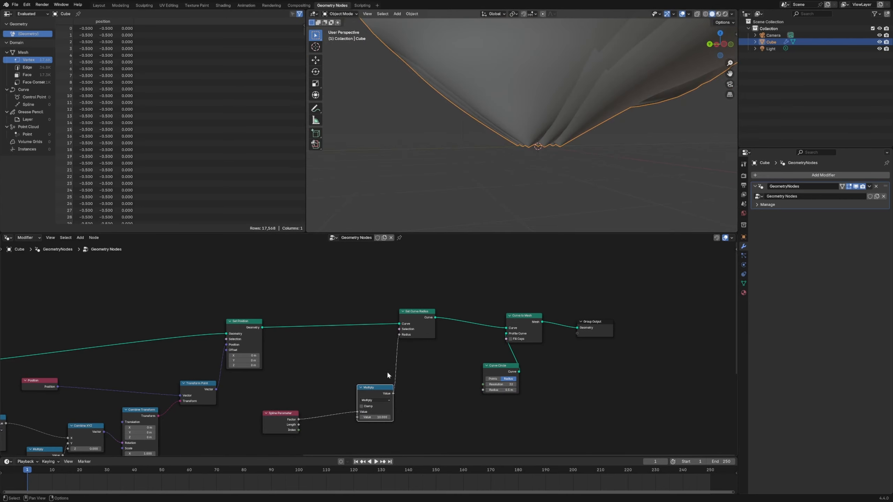
drag(372, 387, 344, 371)
drag(281, 413, 278, 389)
drag(354, 372, 346, 362)
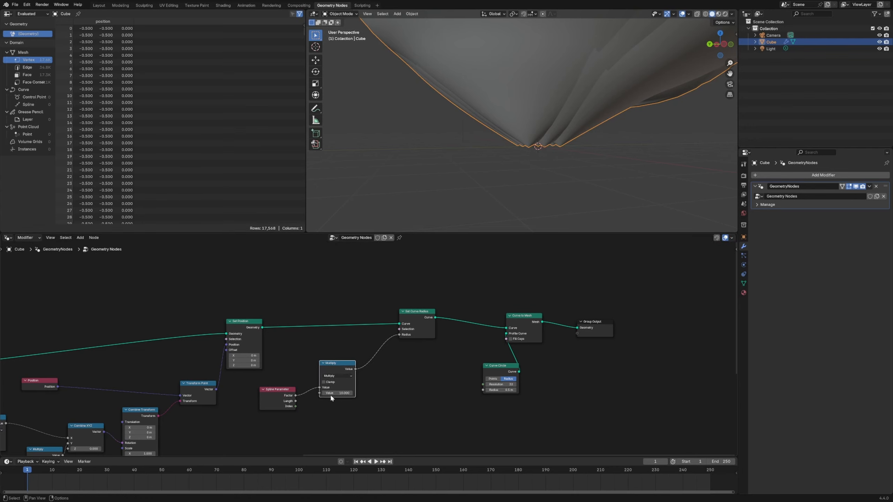
Step: Duplicate the Multiply node onto its link to Set Curve Radius and change the copy's operation to Ping-Pong
click(371, 396)
key(shift+a)
key(Escape)
click(336, 363)
key(shift+d)
click(385, 363)
click(383, 366)
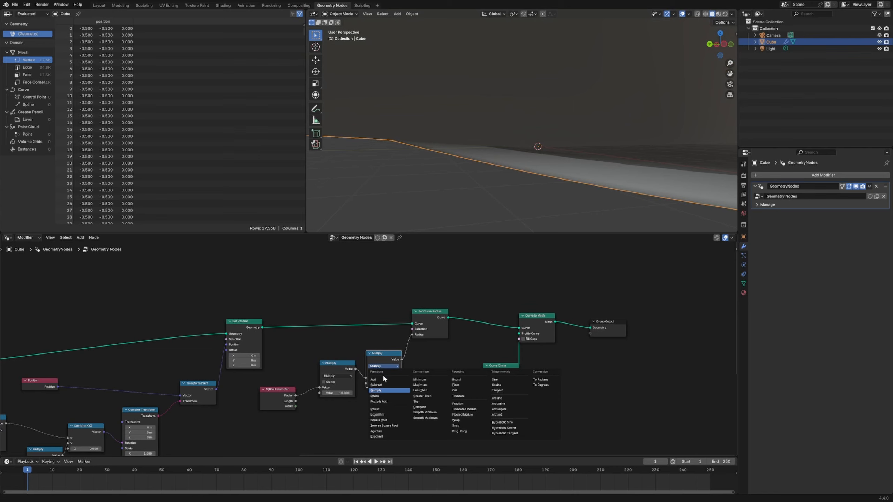
click(461, 430)
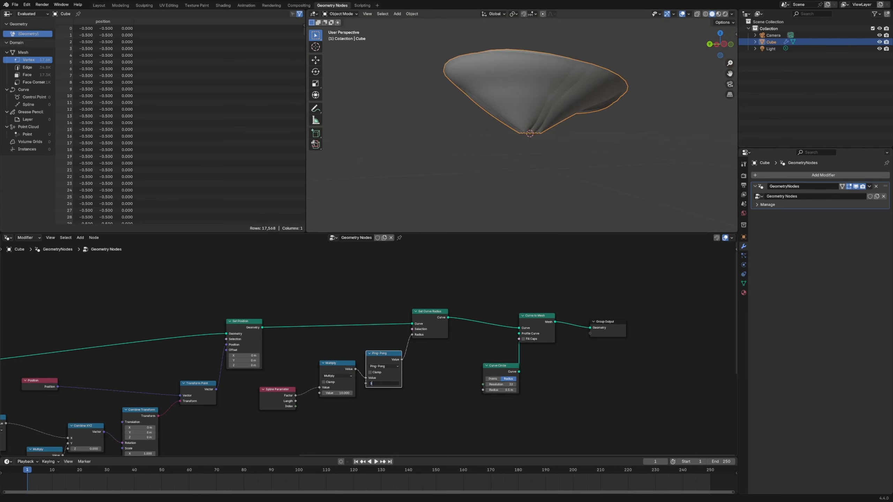
Step: Try a scale of 1 on the Ping-Pong node, and set it to 0.5 instead
key(Return)
scroll(571, 138, up, 3)
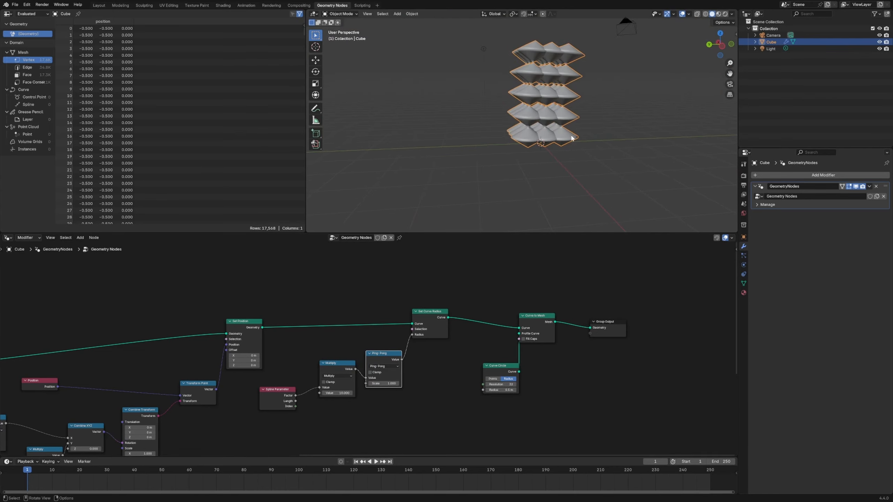
double_click(383, 383)
text(0.5)
key(Return)
Step: Insert a Resample Curve node between Set Position and Set Curve Radius, and move the Spline Parameter, Multiply and Ping-Pong nodes clear of it
key(shift+a)
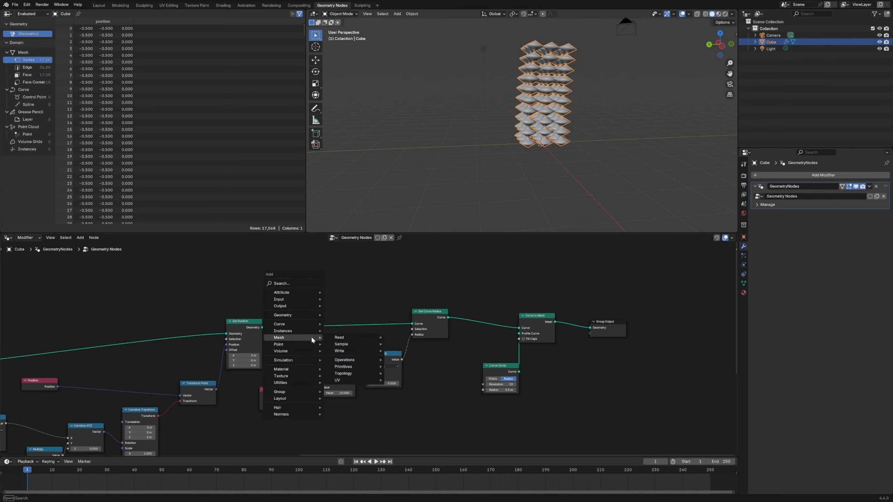
text(res)
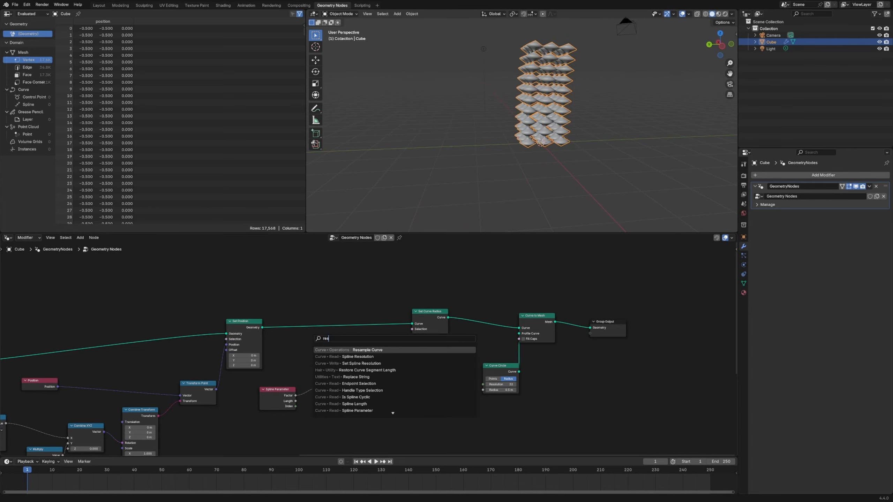
key(Return)
click(307, 307)
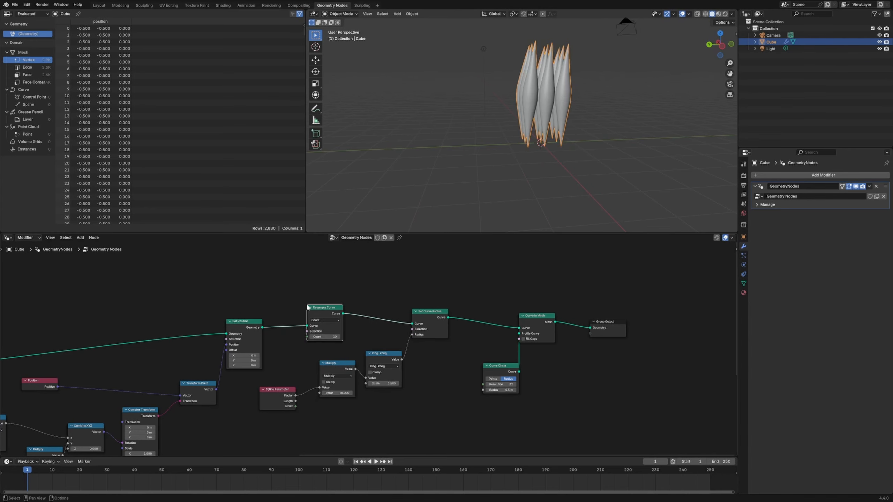
drag(422, 429, 266, 375)
drag(343, 371, 414, 384)
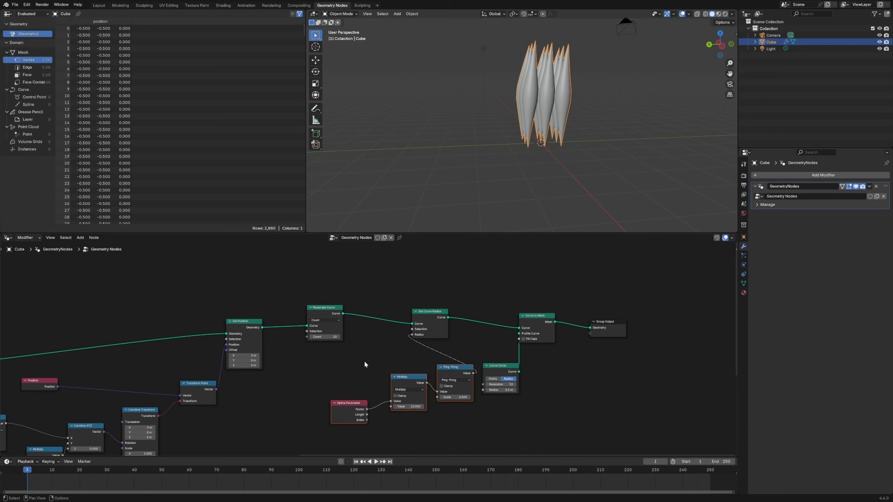
Step: Switch the Resample Curve node to Length mode with a length of 0.02 m, and reposition it between Set Position and Set Curve Radius
click(332, 318)
click(326, 320)
click(320, 344)
click(324, 337)
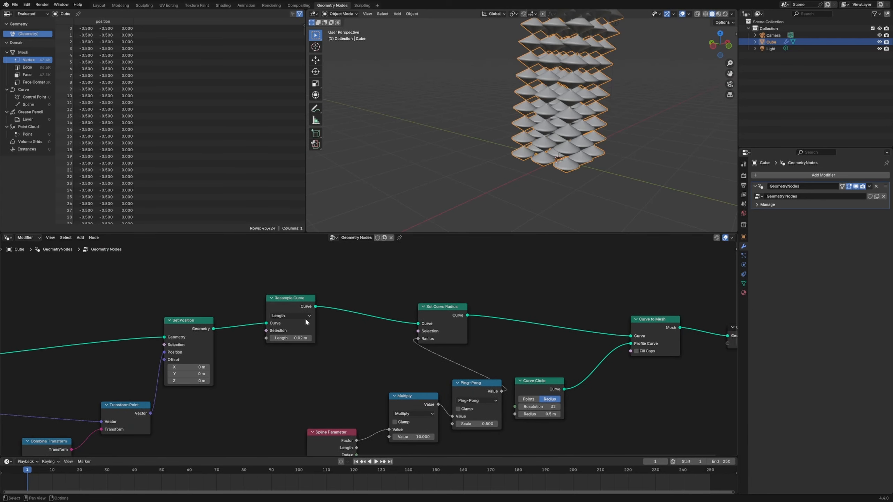
drag(304, 318, 324, 315)
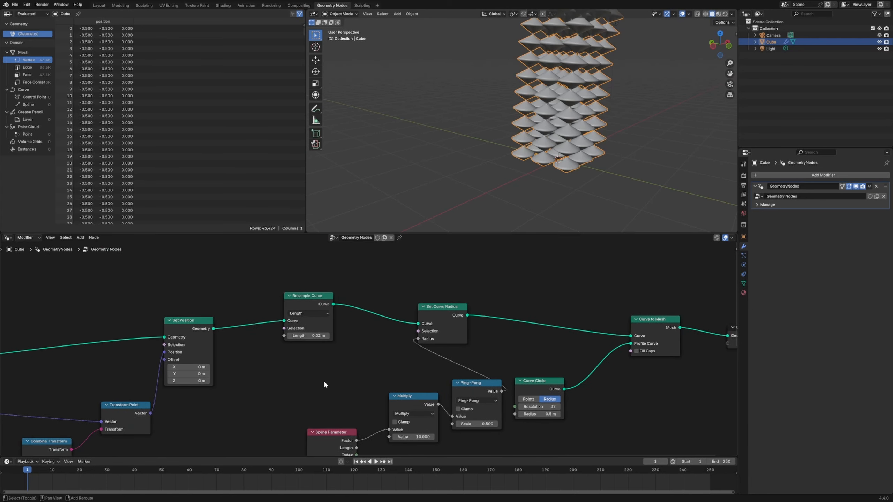
Step: Insert a Trim Curve node between Set Position and Resample Curve
key(shift+a)
text(trim)
key(Return)
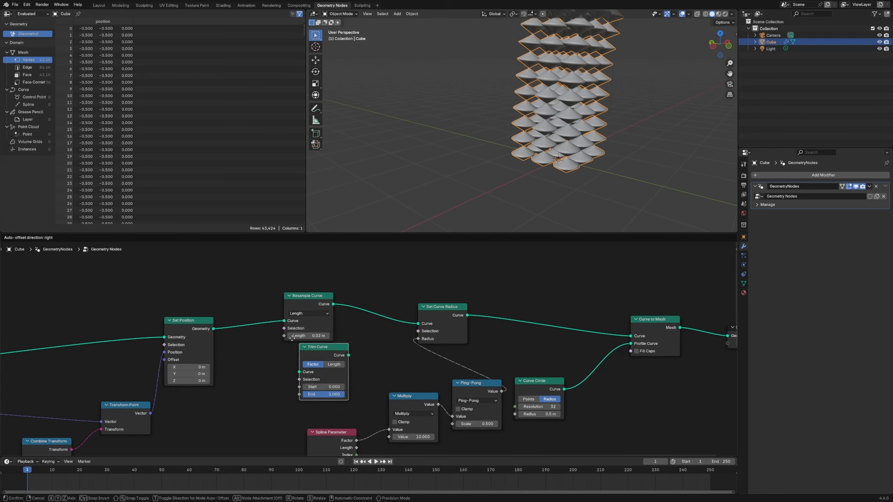
click(250, 306)
Step: Preview the Set Position output with a Viewer node and inspect the bent curves before trimming
scroll(244, 386, down, 2)
middle_drag(245, 385, 448, 309)
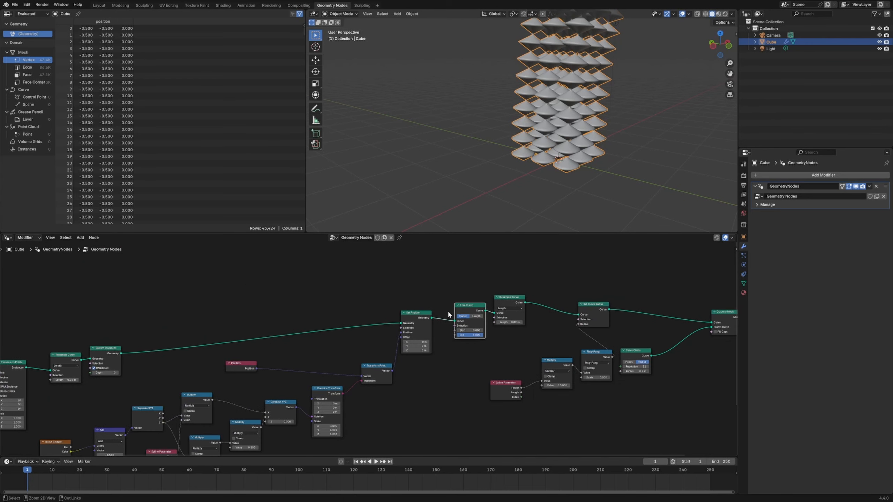
ctrl+shift+click(415, 333)
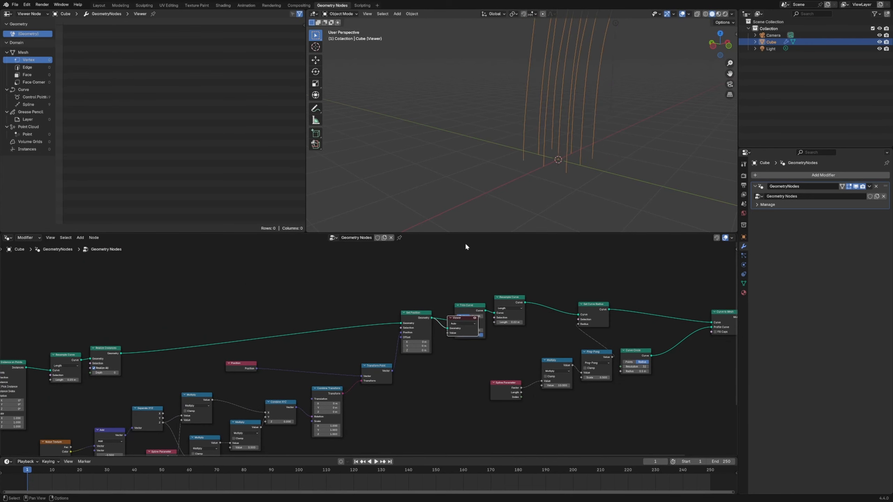
middle_drag(551, 144, 526, 142)
scroll(528, 140, down, 4)
middle_drag(541, 101, 550, 86)
middle_drag(199, 445, 308, 377)
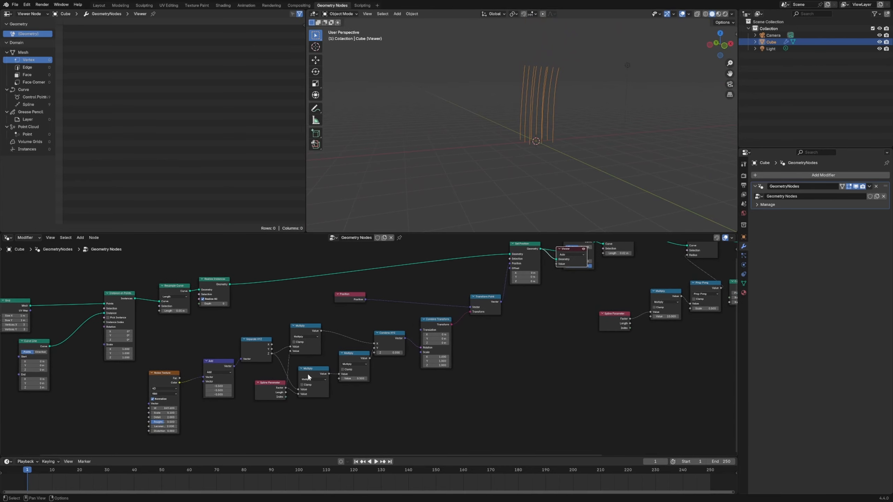
Step: Try different W values on the Noise Texture node, and set W to 0
drag(165, 408, 190, 408)
middle_drag(102, 392, 244, 396)
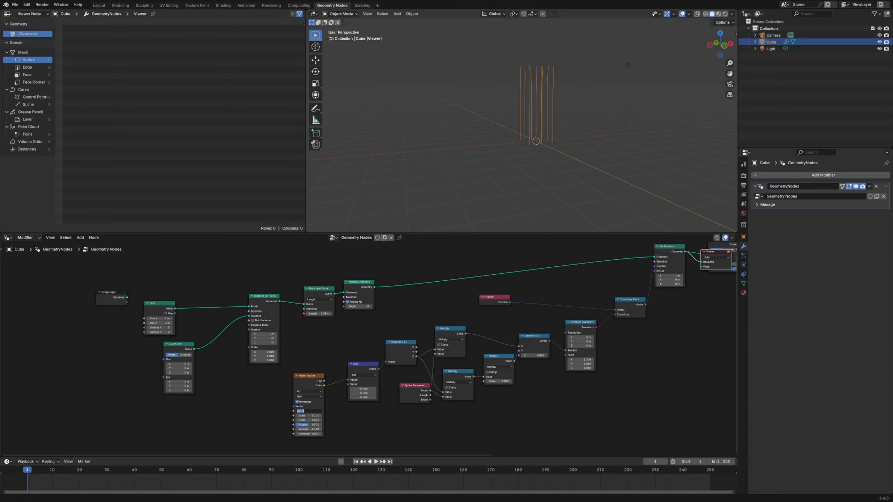
text(0)
key(Return)
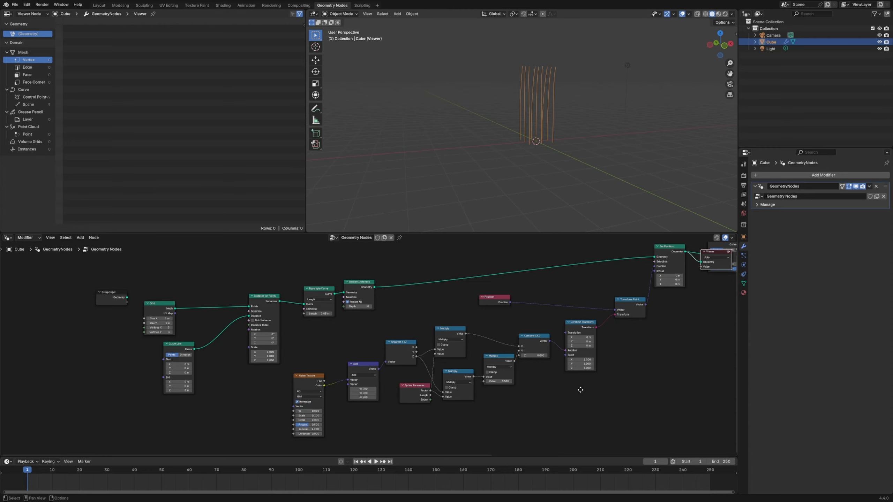
Step: Delete the Viewer node, and switch Trim Curve to Length mode with an end of 3 m
middle_drag(580, 389, 460, 341)
scroll(485, 349, up, 2)
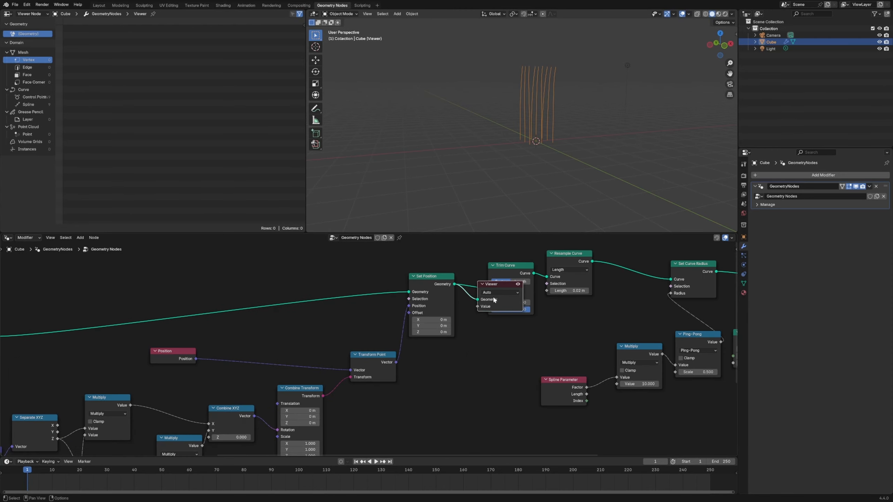
key(x)
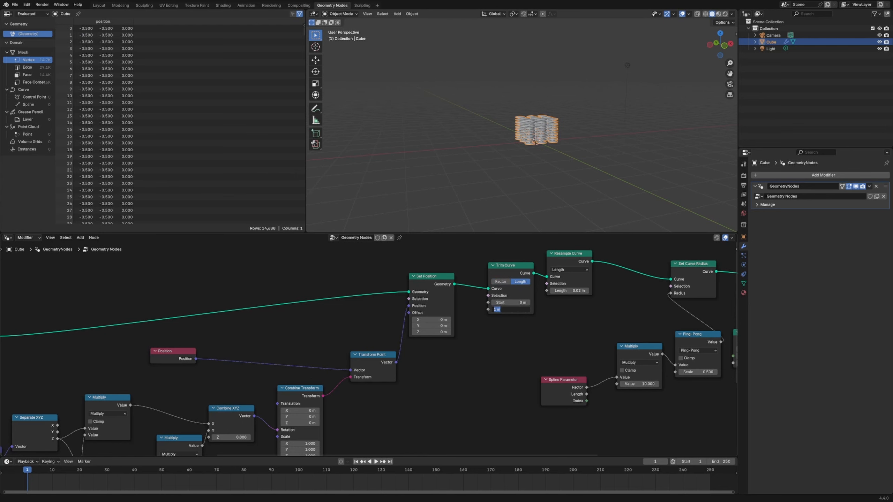
text(3)
key(Return)
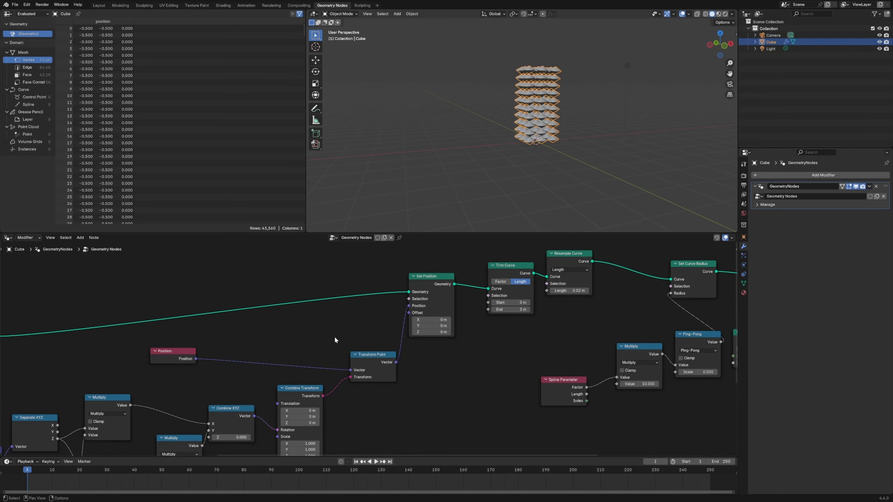
Step: Try a W of 14 and a scale of 1 on the Noise Texture node
middle_drag(335, 340, 481, 252)
middle_drag(290, 436, 439, 404)
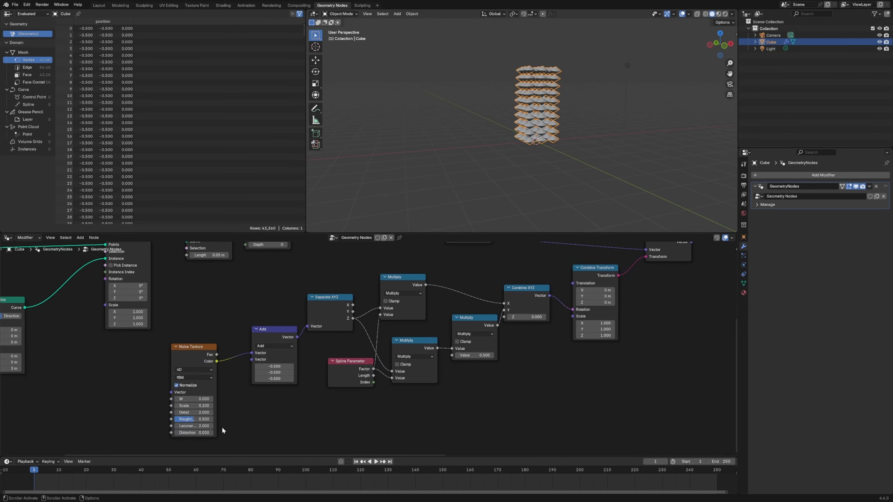
drag(196, 402, 225, 402)
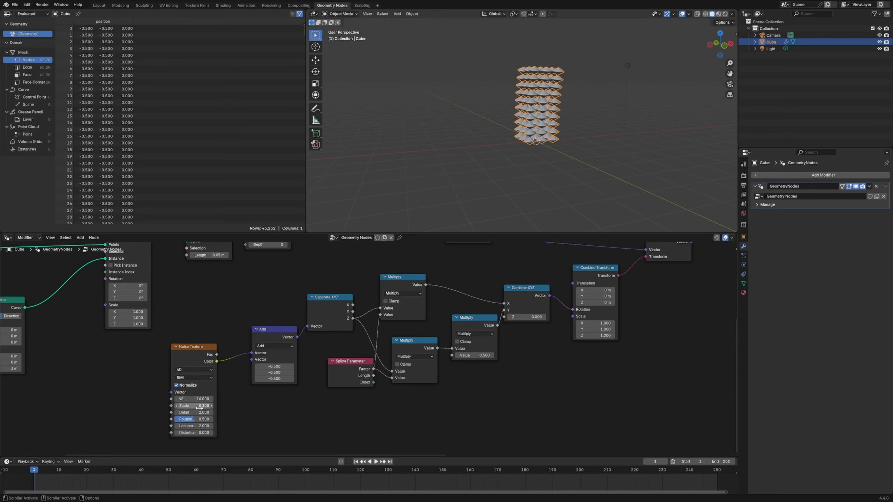
double_click(194, 405)
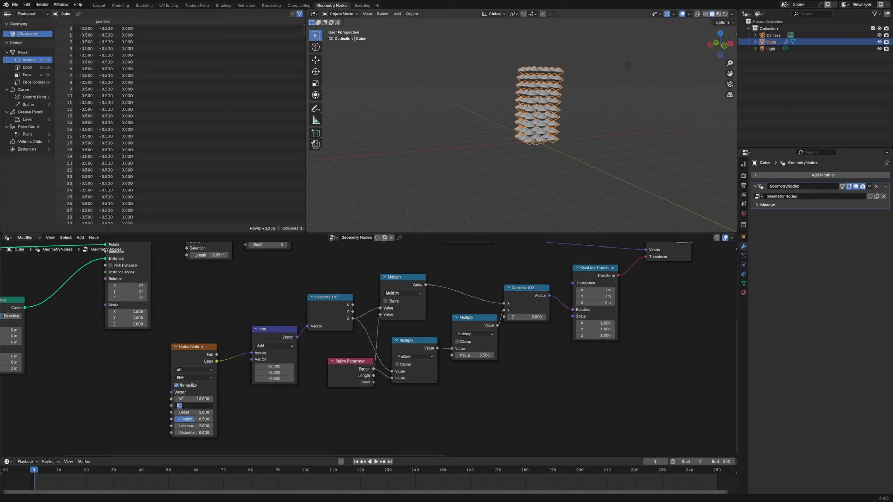
text(1)
key(Return)
middle_drag(390, 163, 393, 234)
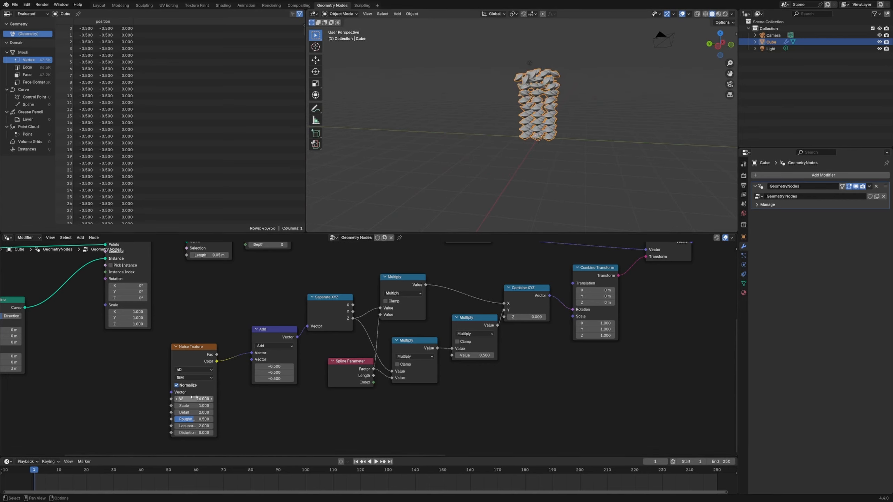
Step: Set the Noise Texture's scale to 0.2 and adjust its W value to vary the bend of the stalks
drag(194, 398, 208, 400)
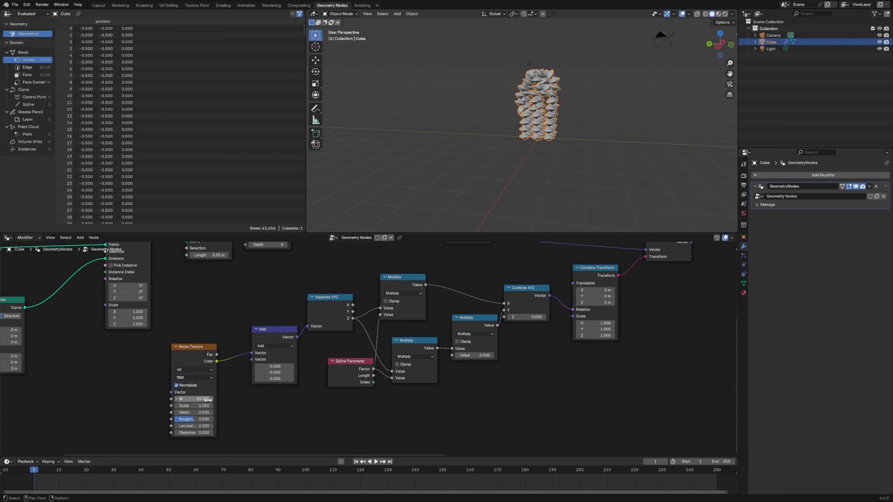
click(194, 406)
text(0.2)
key(Return)
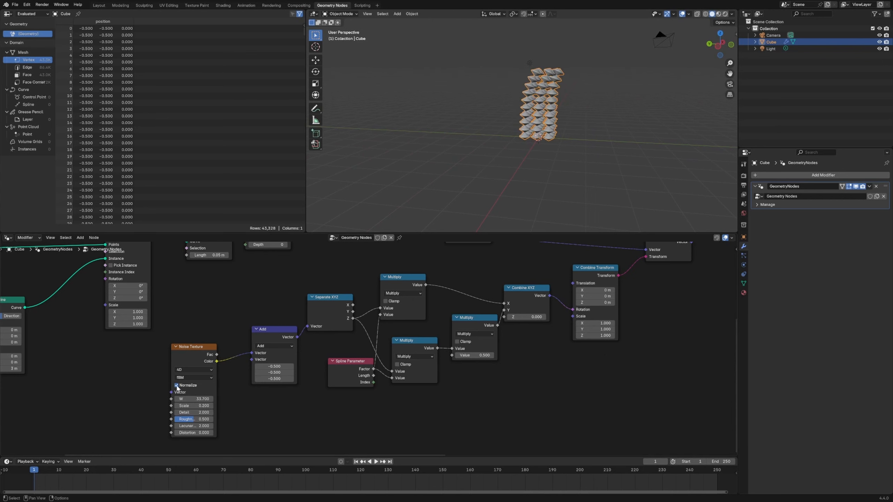
drag(194, 399, 202, 399)
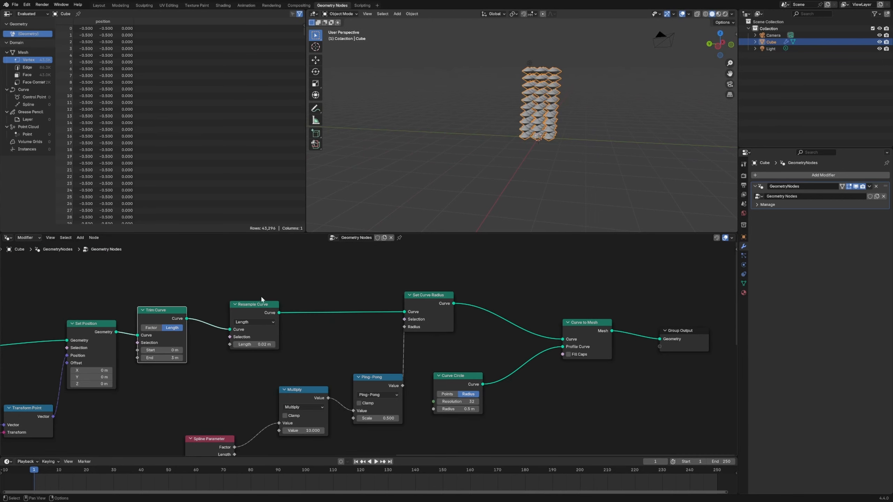
Step: Move Resample Curve, Set Curve Radius, Curve to Mesh and Group Output slightly upward, and shift Curve Circle away from Ping-Pong
drag(261, 299, 242, 289)
drag(436, 303, 421, 294)
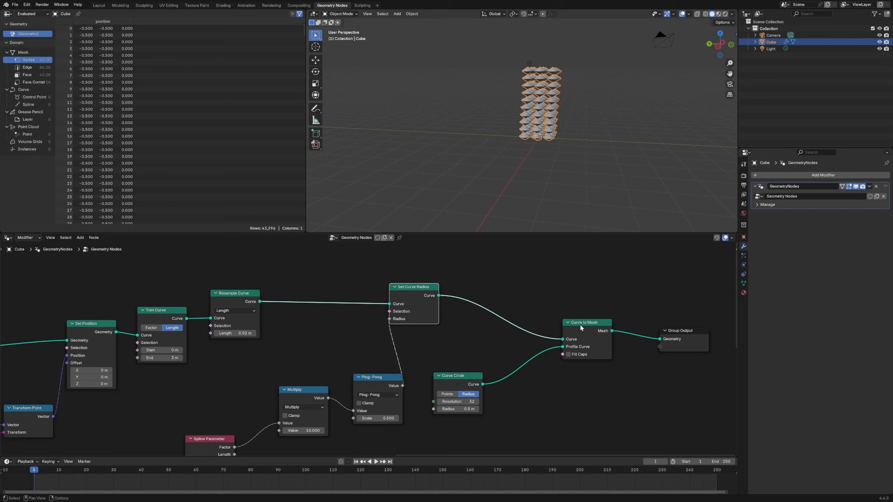
drag(580, 328, 581, 312)
drag(682, 331, 689, 312)
drag(456, 375, 512, 377)
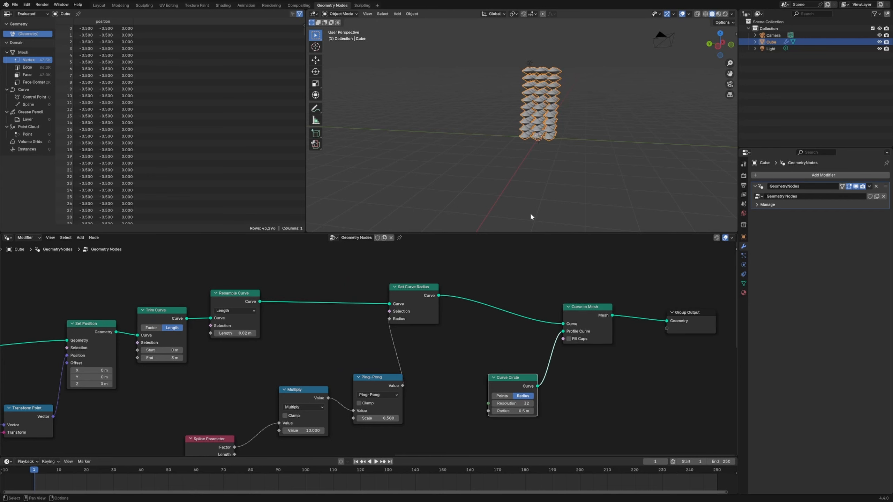
Step: Space out Set Curve Radius, Curve to Mesh, Curve Circle and Group Output to make room beside the Ping-Pong node
key(KP_Decimal)
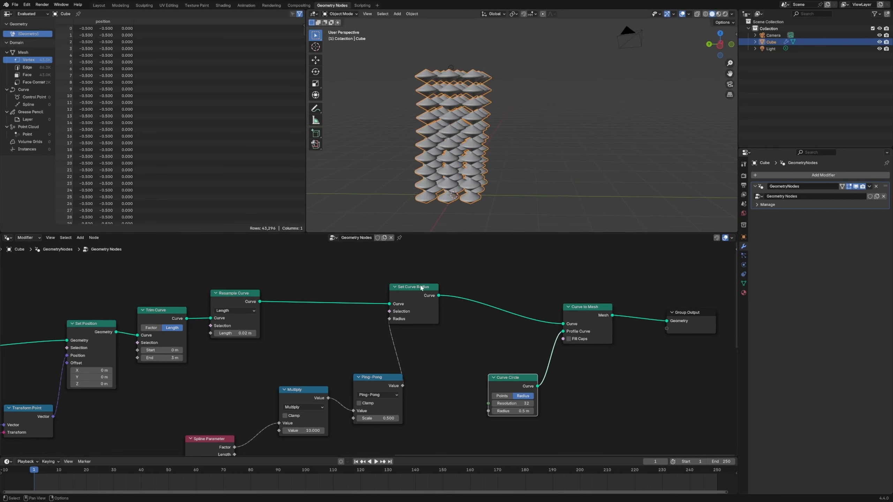
drag(393, 388, 396, 375)
drag(532, 386, 554, 386)
drag(435, 300, 464, 294)
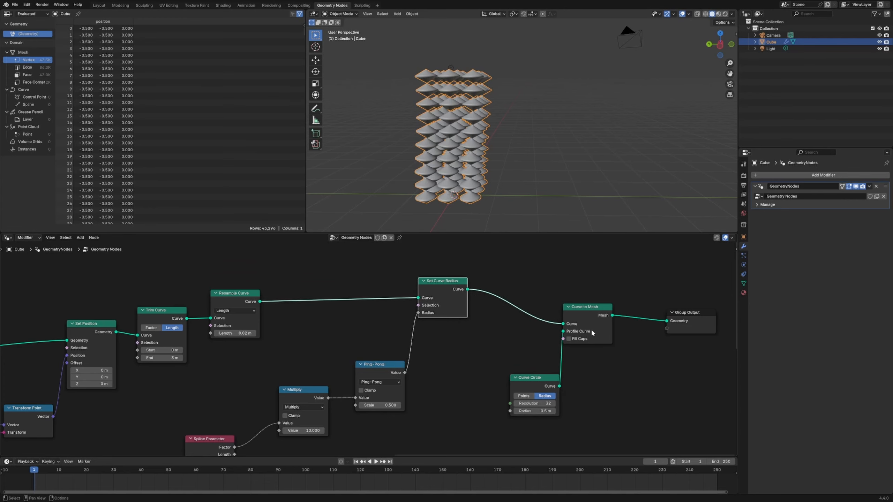
middle_drag(496, 351, 387, 330)
drag(617, 400, 400, 282)
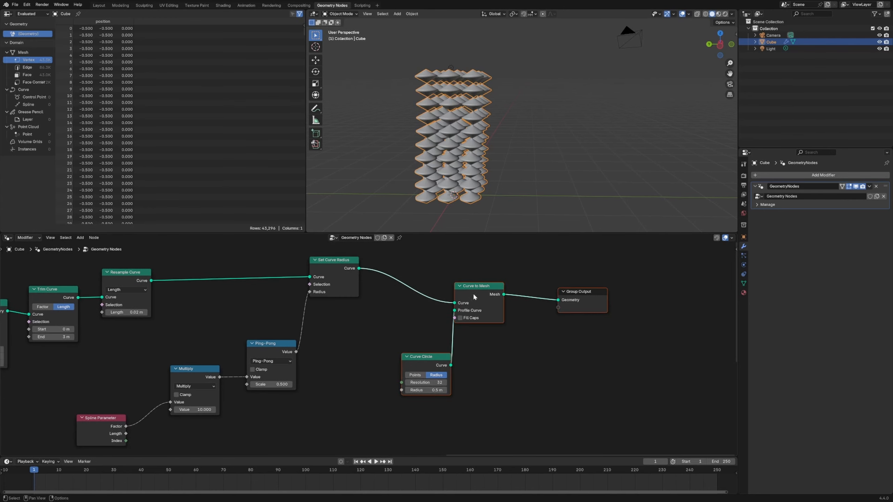
key(g)
click(400, 336)
drag(336, 261, 346, 258)
Step: Add a Float Curve node, feeding Ping-Pong into its Value input and its output into Set Curve Radius's Radius
key(shift+a)
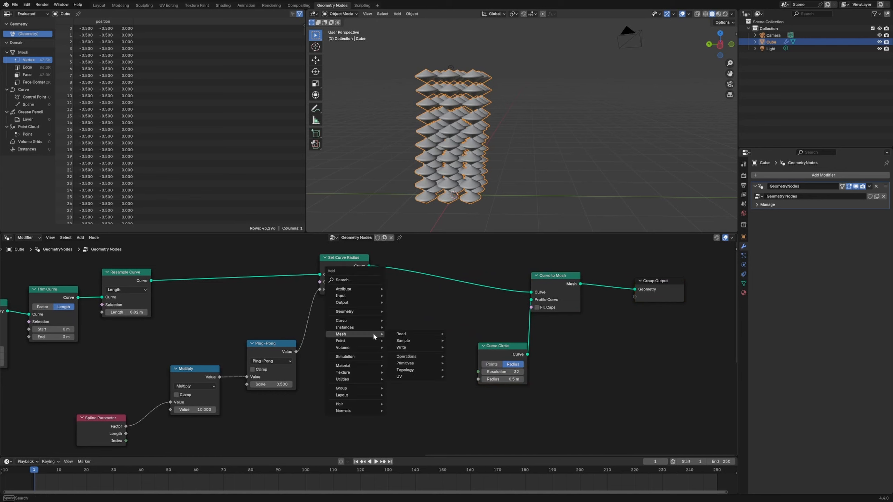
text(floa)
key(Return)
click(394, 340)
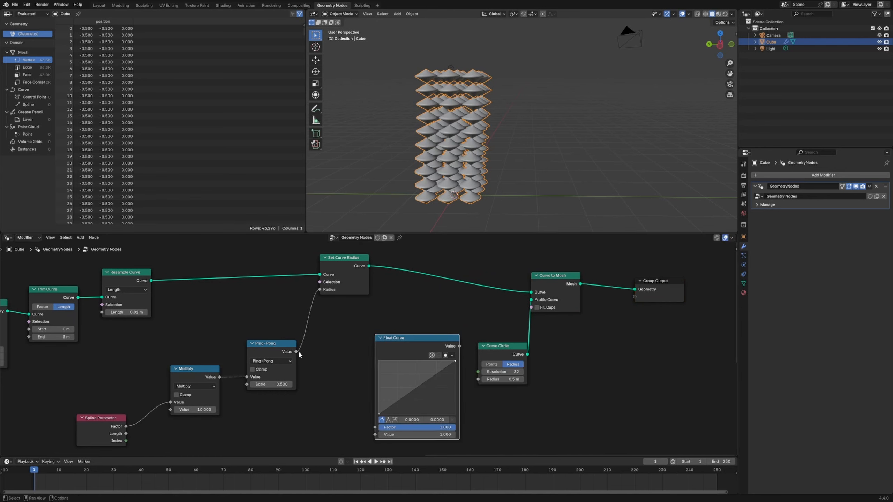
drag(296, 352, 368, 404)
drag(378, 436, 376, 435)
drag(459, 346, 320, 290)
Step: Shape the Float Curve as a rounded rise from about 0.51 at the start to 1 at about half the range
drag(396, 401, 417, 361)
drag(379, 388, 379, 387)
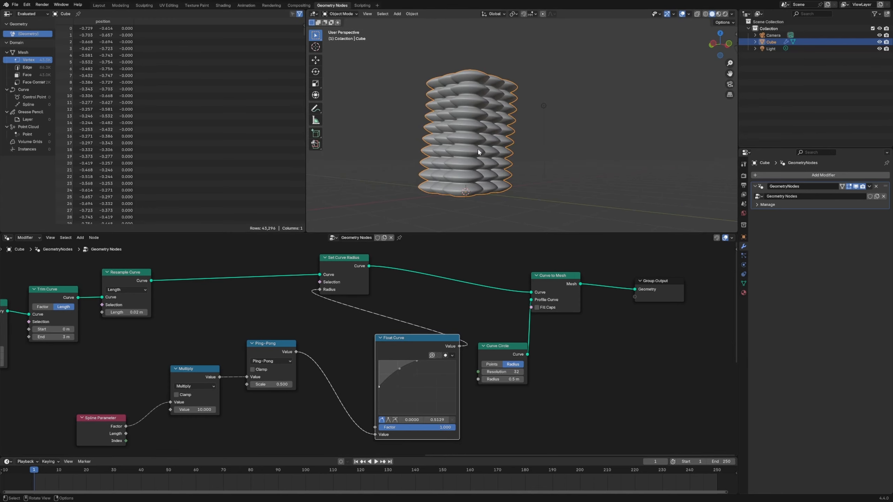
middle_drag(478, 150, 456, 148)
Step: Try a radius of 0.1 m on the Curve Circle node, and set it to 0.2 m
click(518, 372)
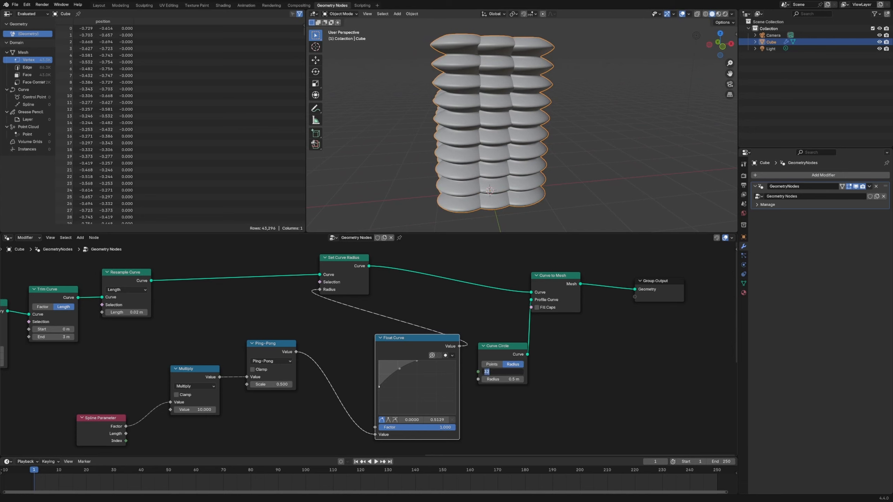
click(521, 378)
click(521, 379)
click(506, 379)
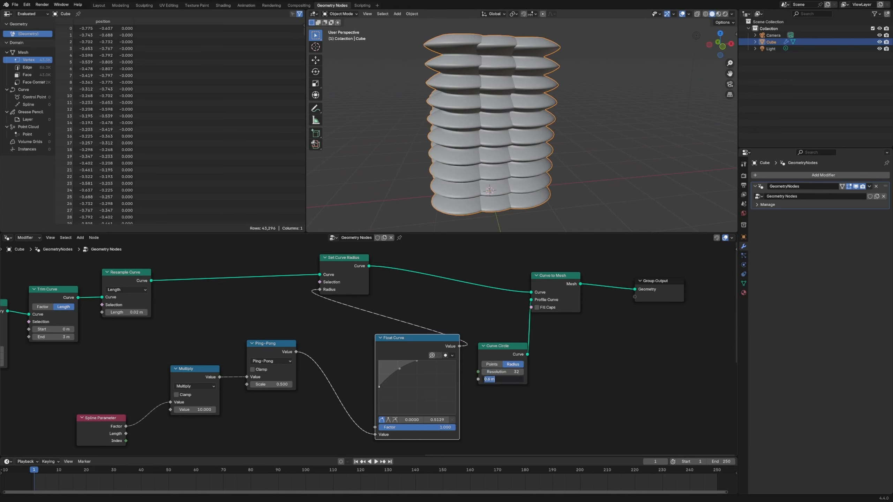
text(.1)
key(Return)
middle_drag(521, 102, 508, 91)
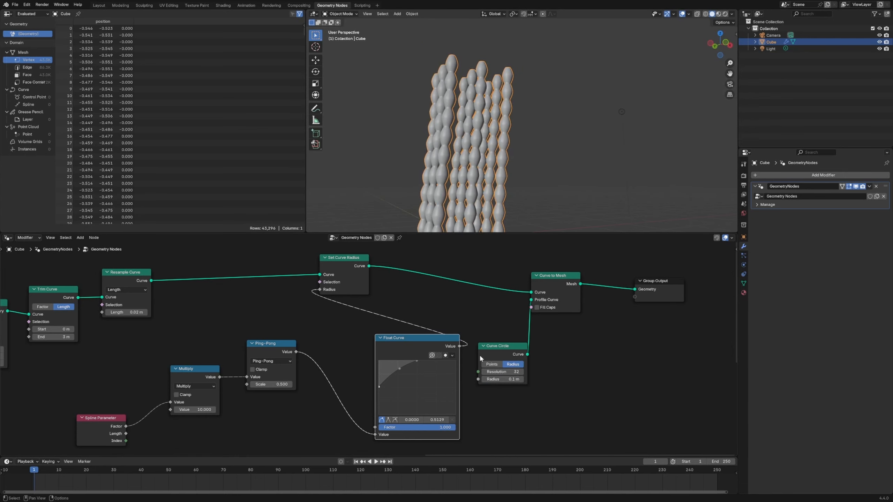
click(522, 379)
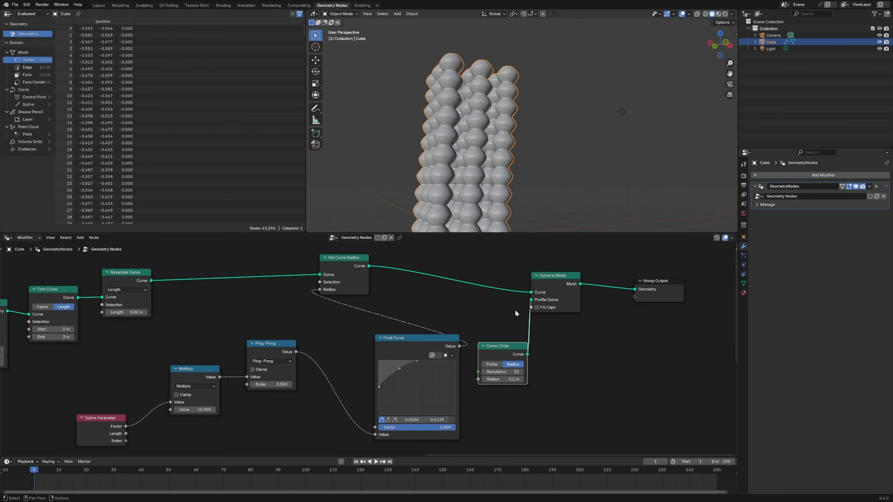
Step: Place Curve Circle beneath Curve to Mesh, and rearrange Set Curve Radius and Float Curve so their links are readable
drag(507, 345, 556, 330)
scroll(320, 305, up, 3)
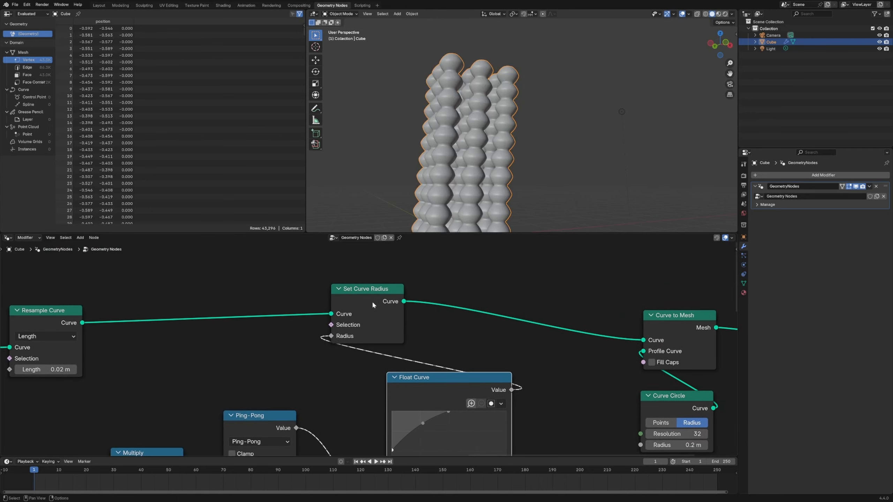
drag(373, 304, 442, 281)
middle_drag(581, 382, 434, 315)
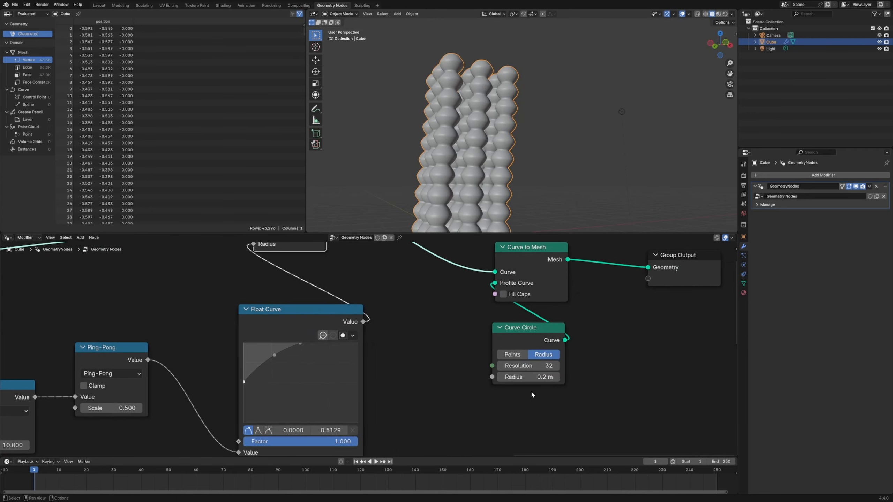
middle_drag(527, 337, 588, 411)
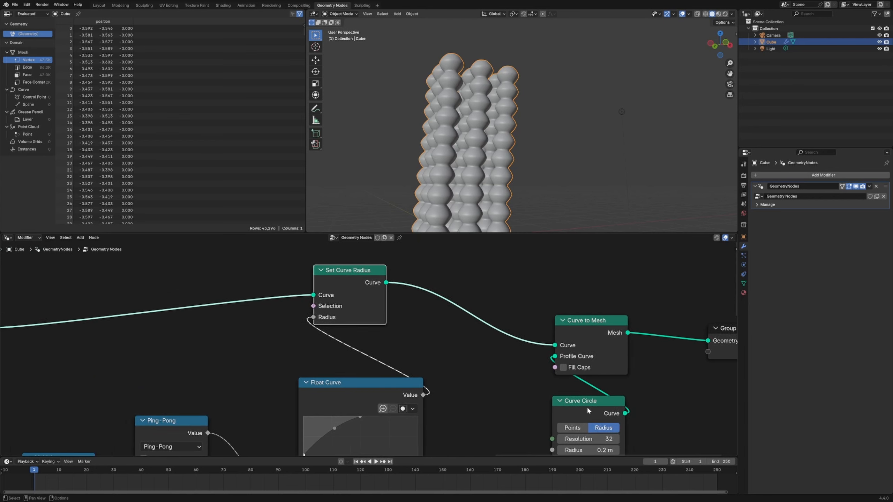
middle_drag(413, 384, 407, 339)
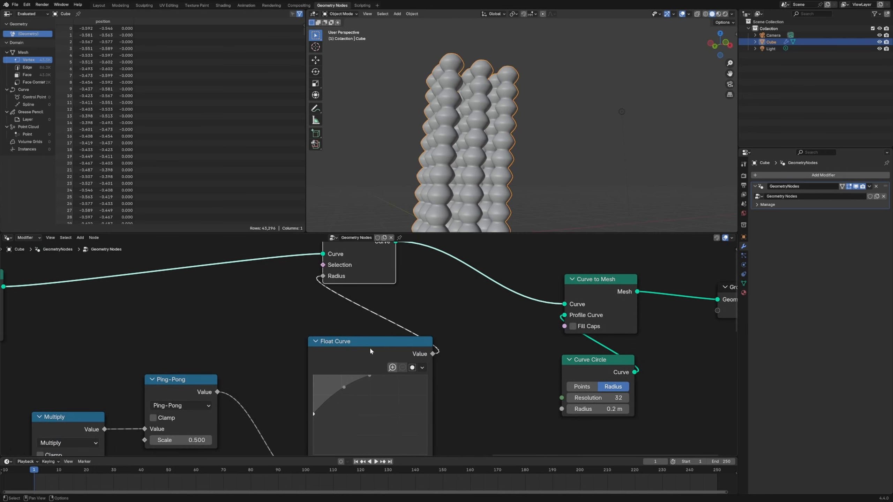
drag(370, 350, 356, 332)
middle_drag(238, 394, 241, 347)
middle_drag(444, 87, 436, 92)
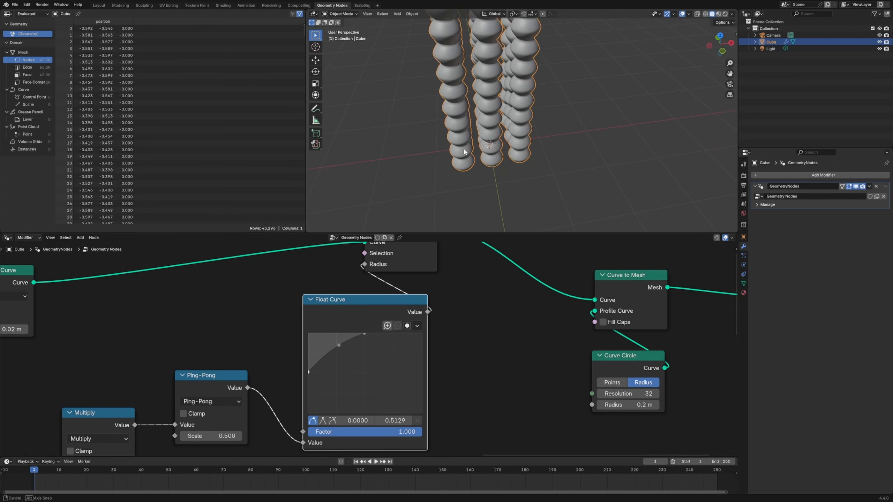
Step: Turn on Fill Caps for Curve to Mesh, and rework the Float Curve with a raised start and a dip after its peak
click(625, 325)
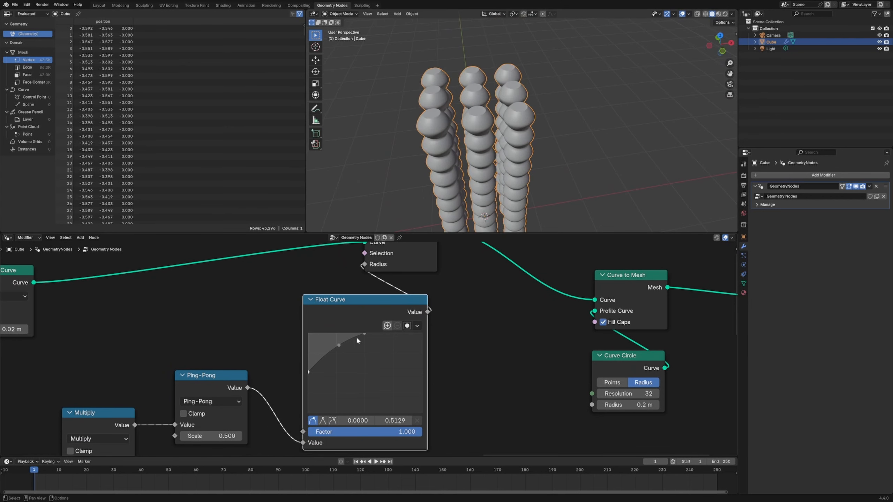
middle_drag(484, 155, 427, 209)
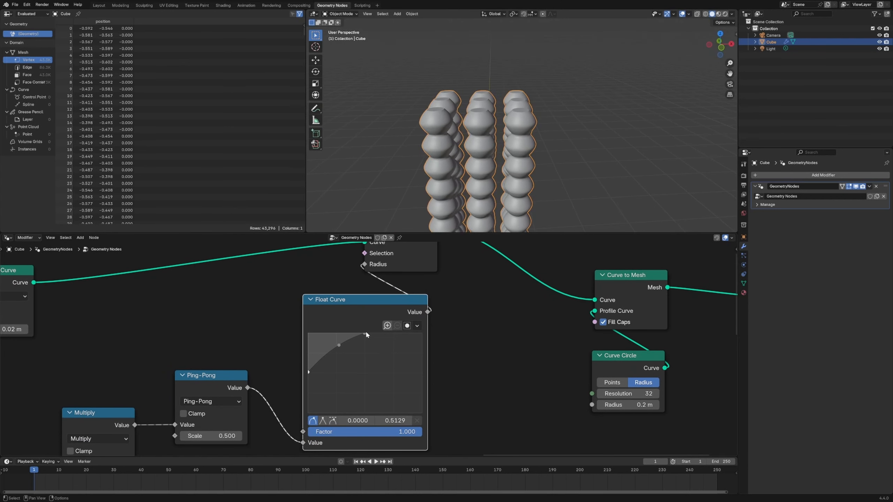
drag(367, 336, 369, 339)
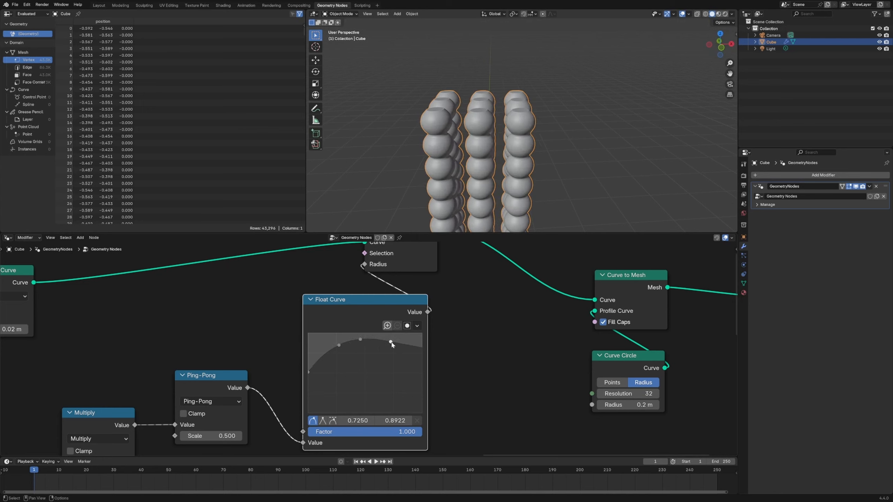
drag(363, 341, 359, 335)
drag(306, 369, 327, 333)
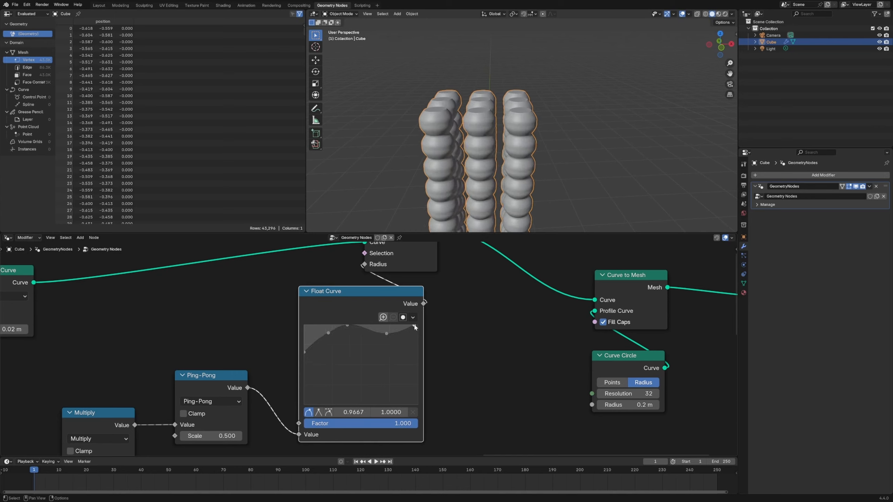
middle_drag(512, 132, 489, 133)
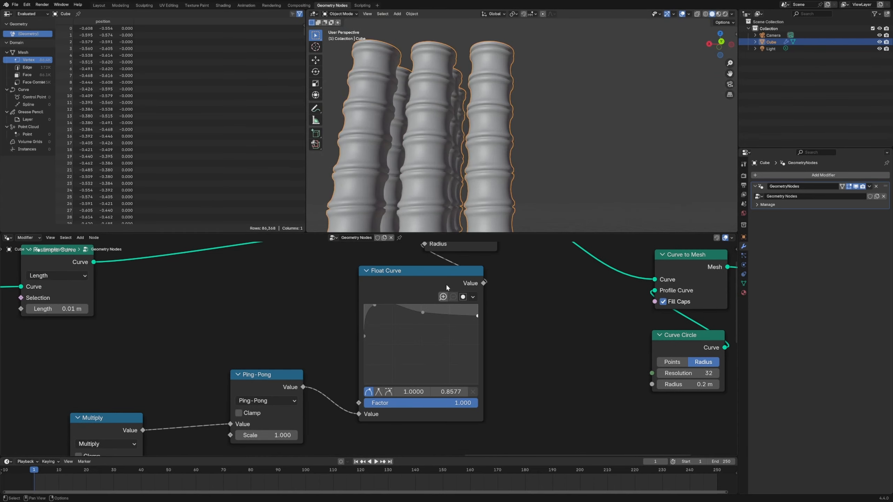
Step: Lower the Float Curve's middle point to about 0.72 at position 0.56, and check the stalk segments
middle_drag(503, 134, 485, 187)
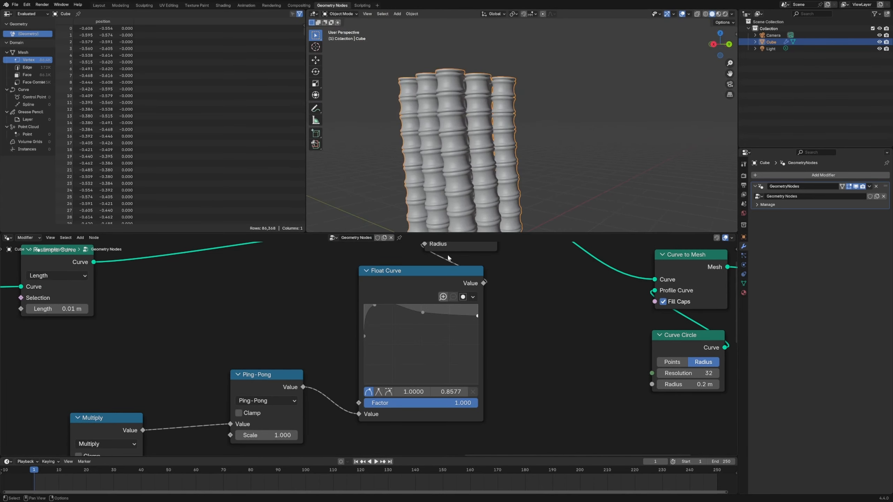
scroll(467, 195, up, 4)
shift+middle_drag(420, 190, 515, 169)
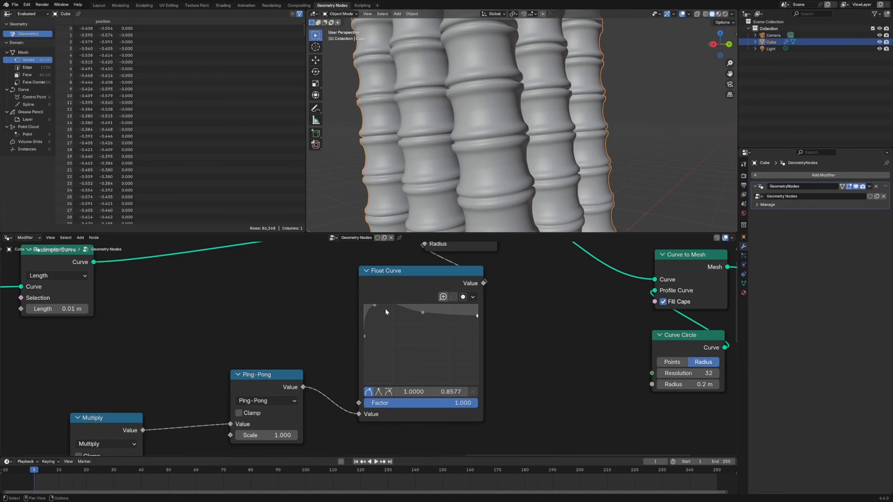
drag(422, 313, 423, 317)
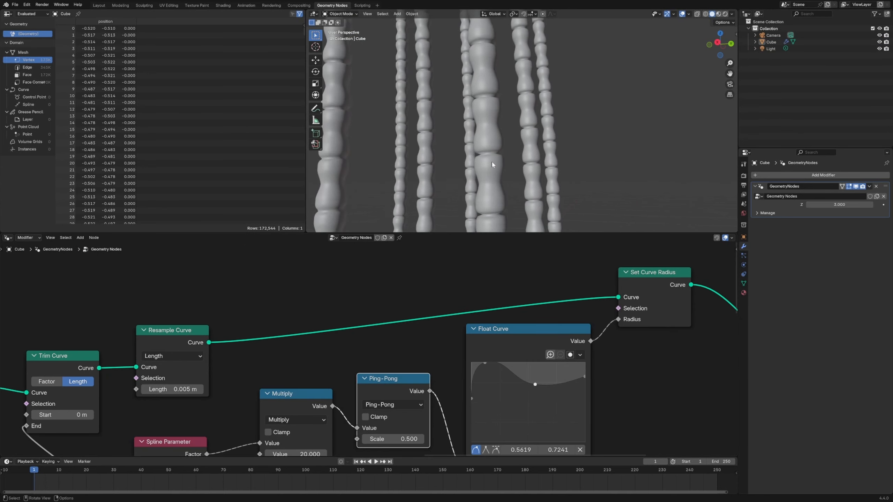
middle_drag(513, 176, 493, 148)
scroll(504, 139, down, 6)
scroll(500, 136, up, 4)
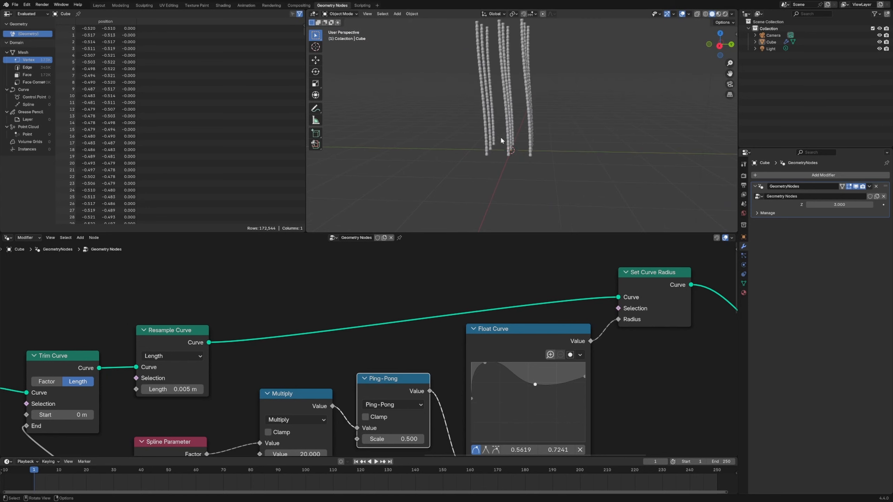
Step: Rearrange the Ping-Pong, Multiply, Spline Parameter and Resample Curve nodes into a compact, readable row
drag(390, 377, 396, 361)
scroll(373, 375, up, 4)
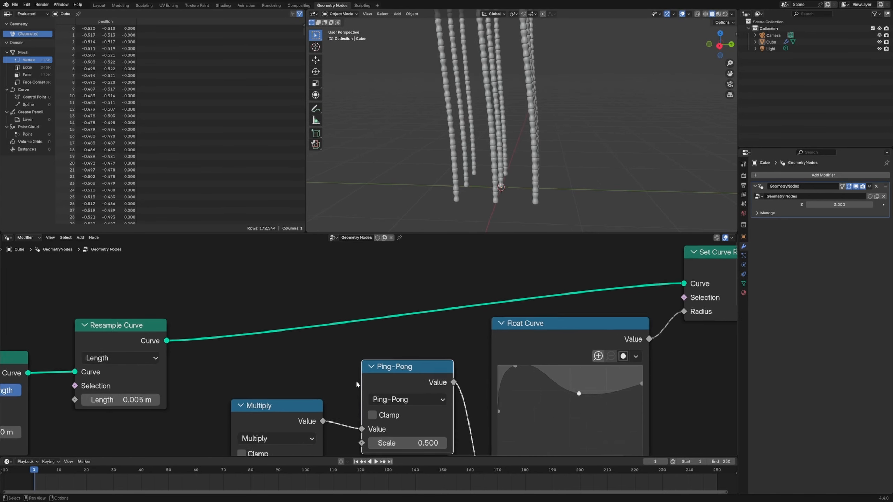
middle_drag(301, 408, 434, 324)
scroll(427, 333, down, 3)
drag(265, 395, 318, 387)
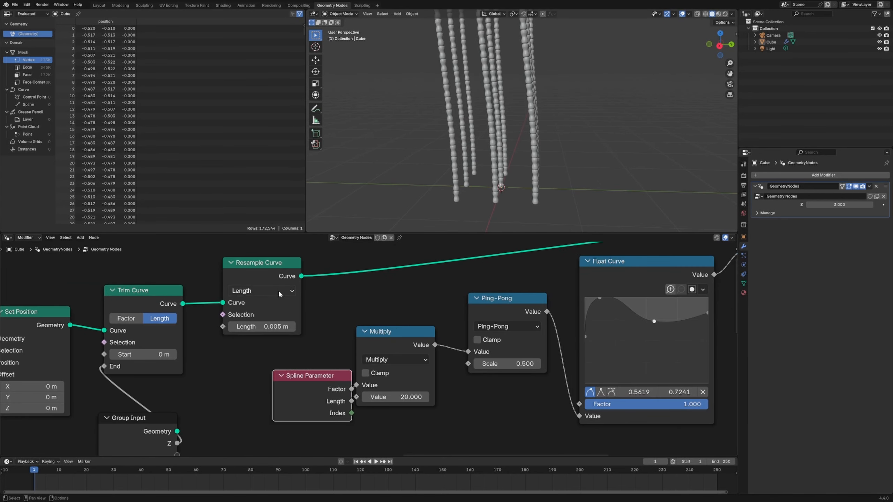
drag(242, 297, 245, 292)
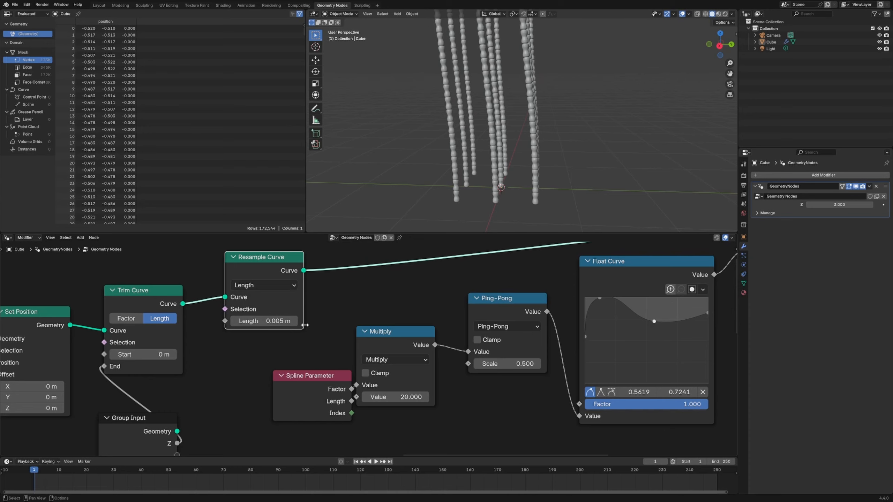
drag(390, 335, 408, 302)
drag(332, 380, 272, 393)
drag(423, 305, 393, 304)
drag(515, 309, 501, 303)
Step: Reposition Curve Circle, Curve to Mesh and Set Curve Radius to make room for more nodes around the radius chain
middle_drag(517, 388, 349, 389)
scroll(589, 336, down, 2)
middle_drag(589, 336, 349, 352)
drag(496, 386, 502, 353)
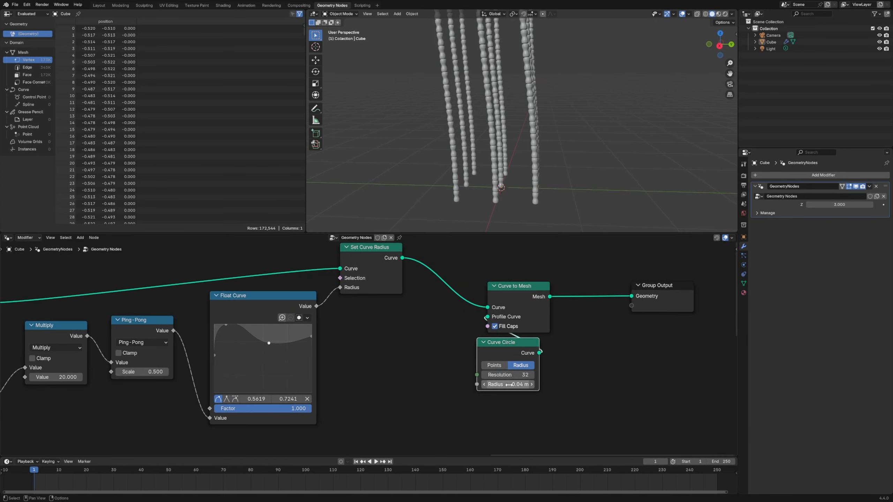
mouse_move(496, 225)
middle_down()
mouse_move(468, 210)
mouse_move(502, 218)
mouse_move(453, 189)
mouse_move(495, 192)
mouse_move(506, 229)
middle_up()
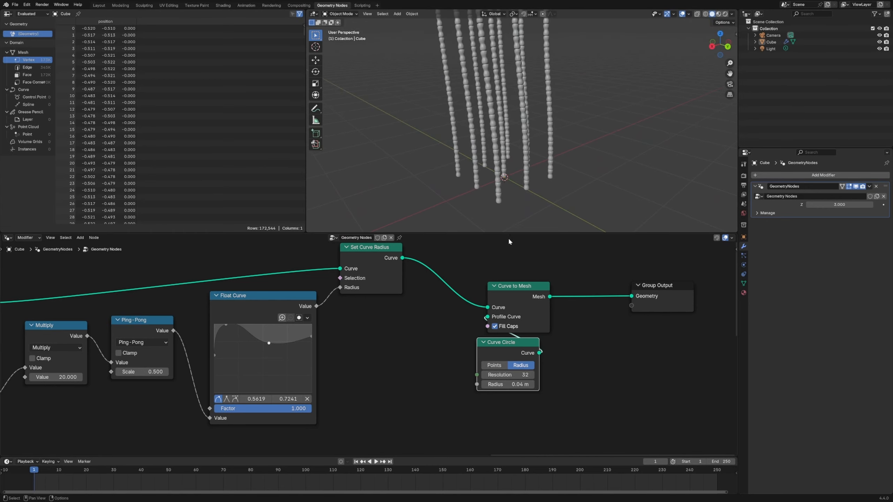
scroll(458, 321, down, 1)
drag(458, 321, 571, 261)
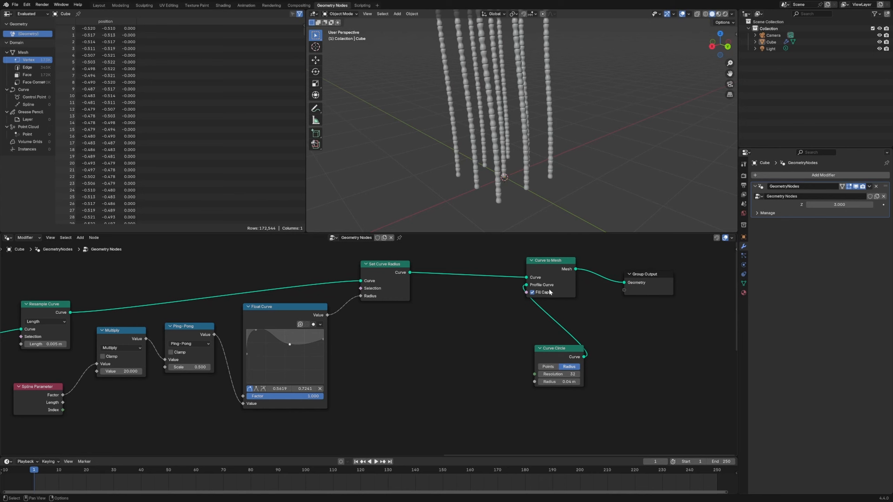
click(389, 280)
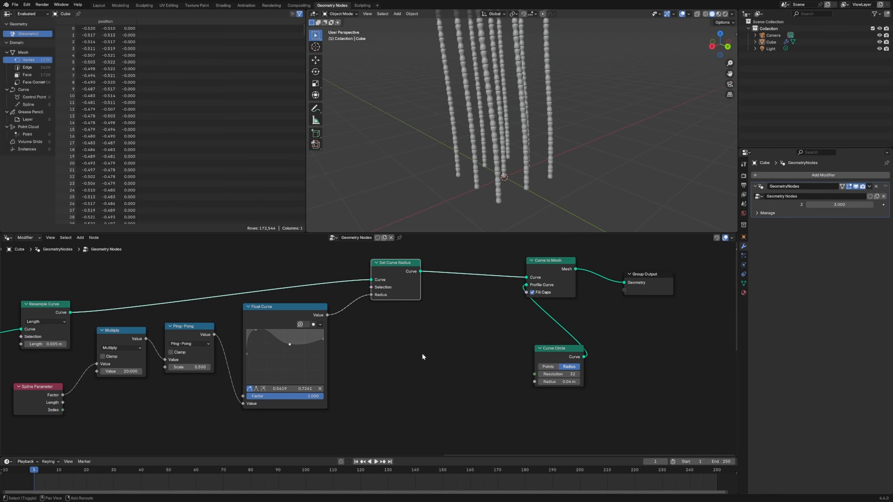
Step: Add a second Float Curve node below the first, and feed Spline Parameter's Factor into its Value input
key(shift+a)
mouse_move(425, 355)
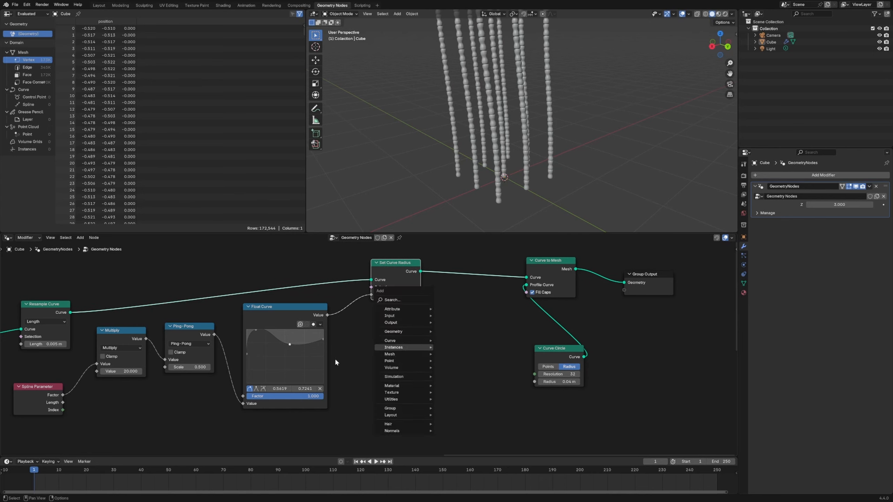
click(356, 377)
key(shift+a)
text(float)
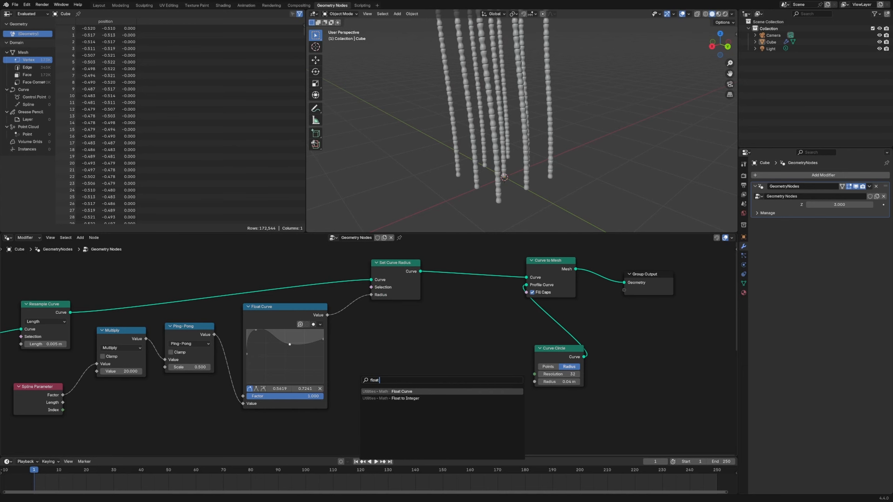
key(Return)
click(335, 370)
drag(63, 395, 357, 412)
middle_drag(423, 300, 350, 353)
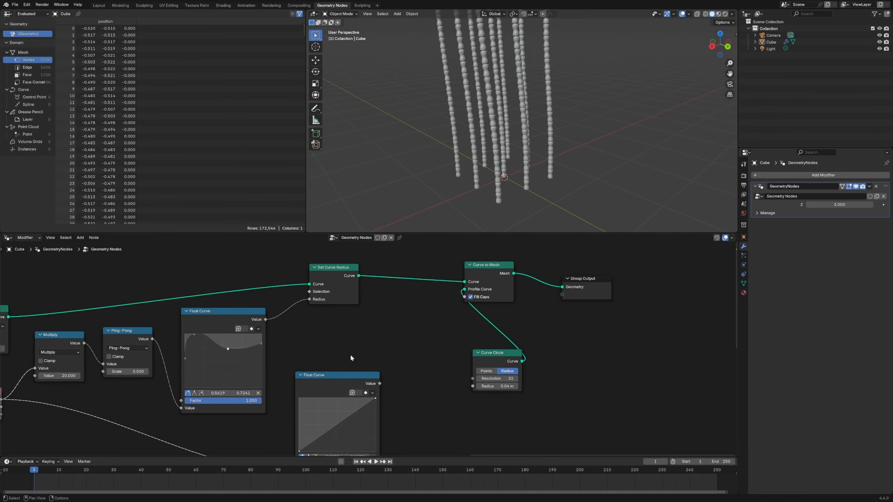
Step: Insert a Multiply Math node between the first Float Curve and Set Curve Radius, with the second Float Curve as its second value
key(shift+a)
text(math)
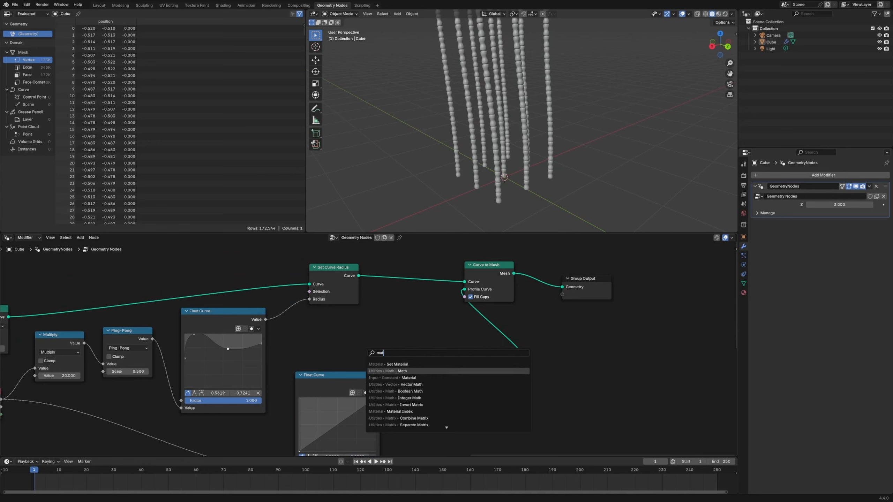
key(Return)
click(306, 314)
click(305, 315)
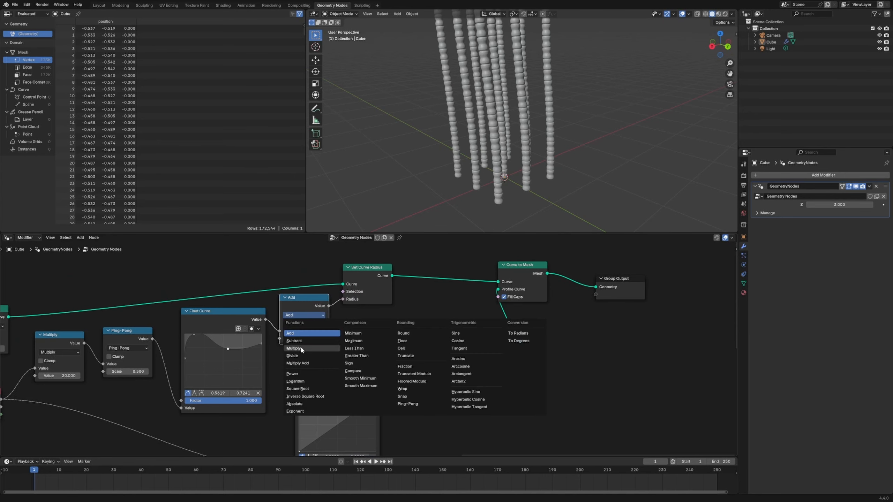
click(299, 330)
drag(379, 383, 285, 342)
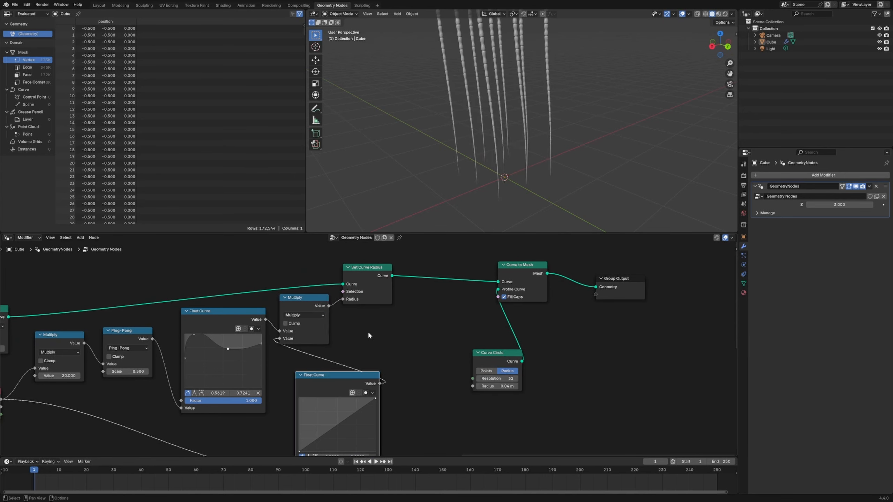
Step: Shape the second Float Curve as a falling line from 1 at the start to slightly above 0 at the end
click(372, 393)
click(313, 438)
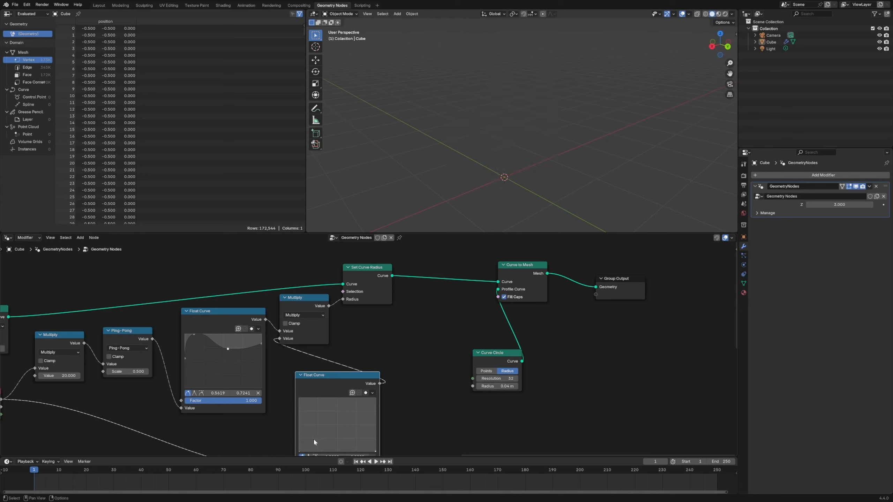
middle_drag(490, 176, 466, 121)
middle_drag(510, 151, 493, 148)
scroll(473, 196, up, 4)
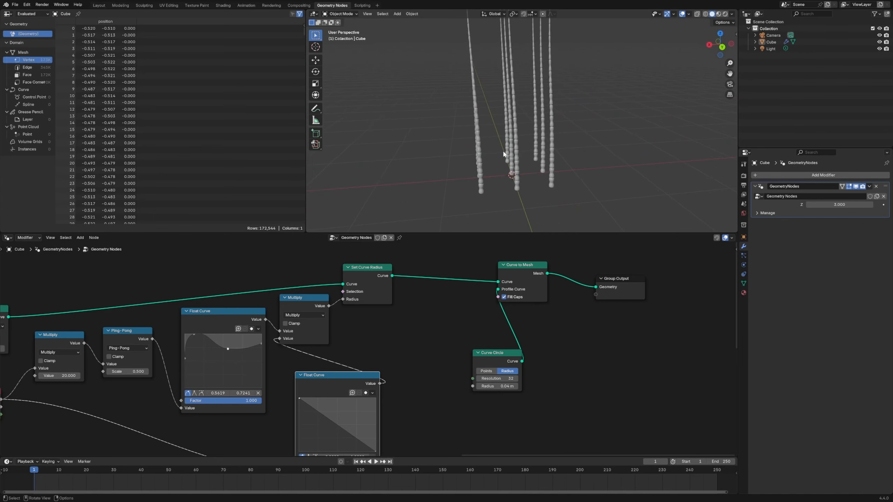
scroll(385, 439, down, 1)
middle_drag(385, 438, 398, 342)
scroll(399, 346, up, 3)
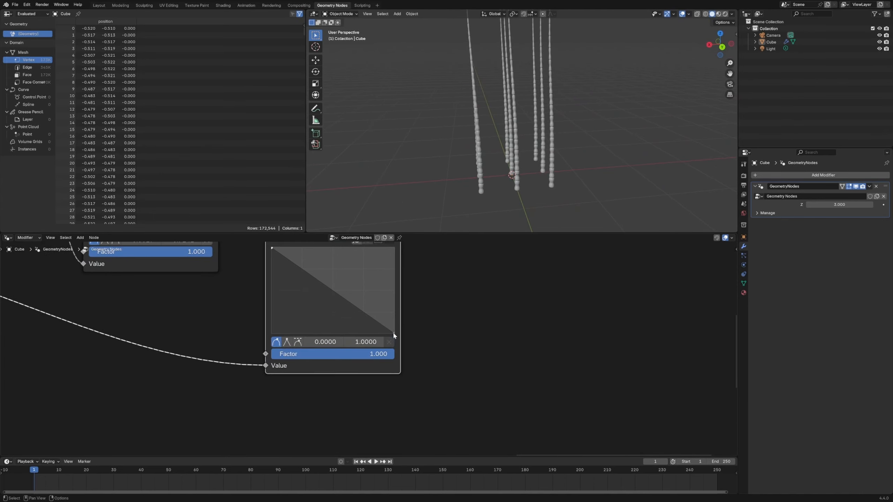
drag(393, 332, 394, 316)
middle_drag(527, 91, 507, 154)
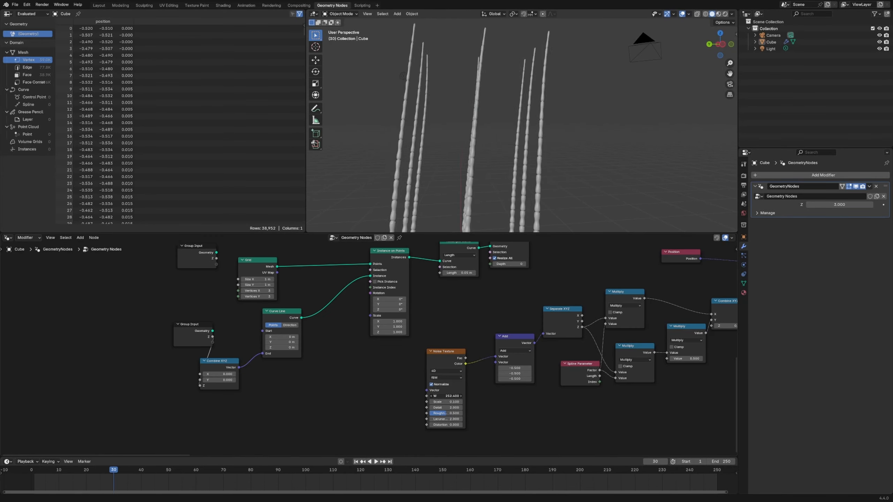
Step: Set the Noise Texture's W to about 257.1 to give the stalks a different bend
drag(446, 396, 456, 396)
scroll(437, 372, down, 2)
scroll(522, 176, down, 4)
middle_drag(513, 179, 527, 204)
scroll(528, 219, down, 1)
middle_drag(544, 361, 310, 375)
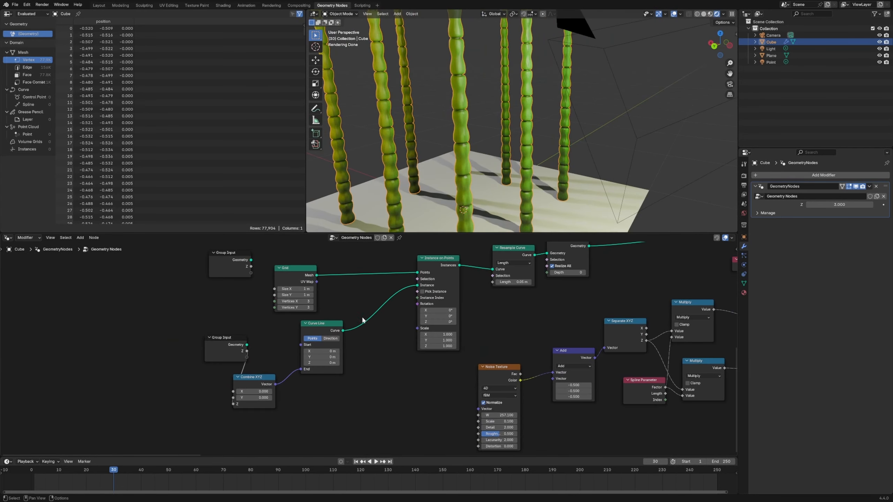
Step: Set both Vertices X and Vertices Y of the Grid node to 4, and inspect the denser group of stalks
drag(302, 278, 301, 298)
text(4)
key(Return)
scroll(506, 169, down, 4)
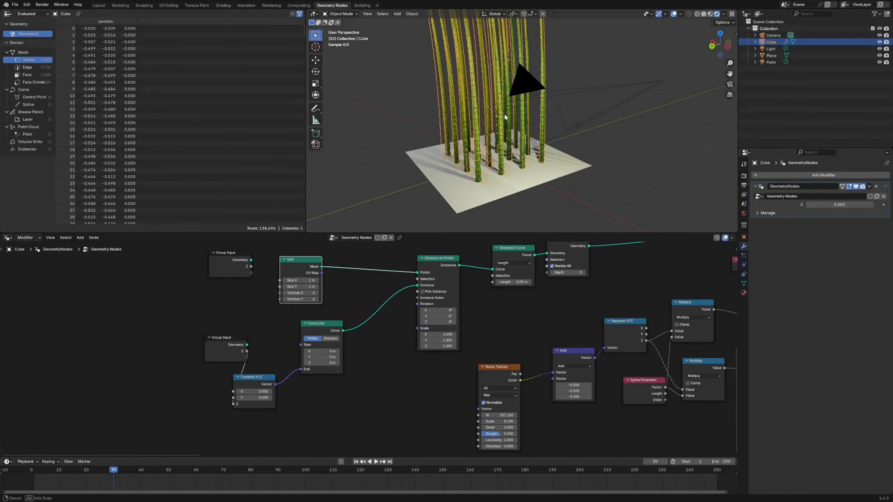
middle_drag(490, 182, 506, 168)
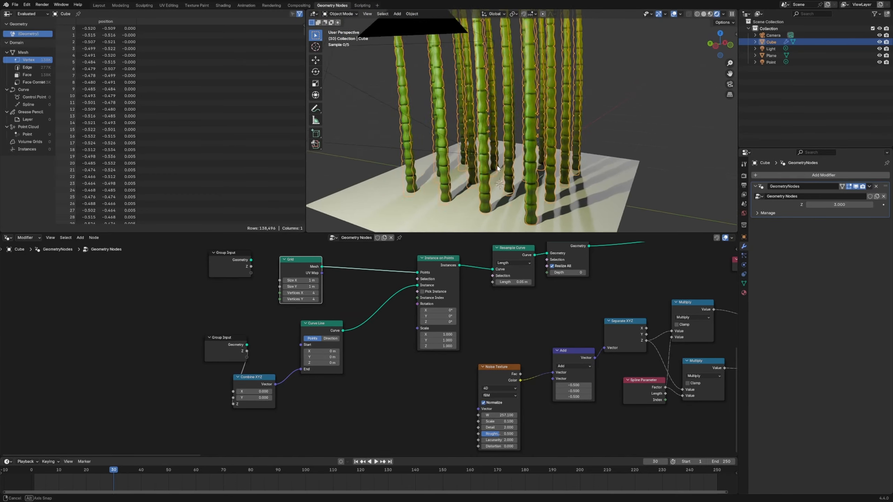
scroll(521, 160, up, 4)
Step: Tidy the layout of the Grid, Curve Line, Resample Curve, Noise Texture and Set Position nodes
drag(317, 267, 317, 252)
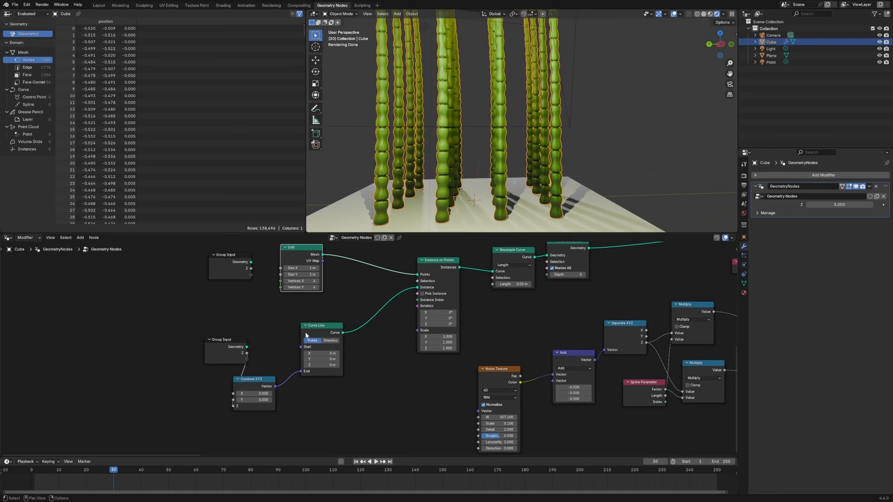
drag(321, 335, 333, 328)
middle_drag(513, 256, 382, 286)
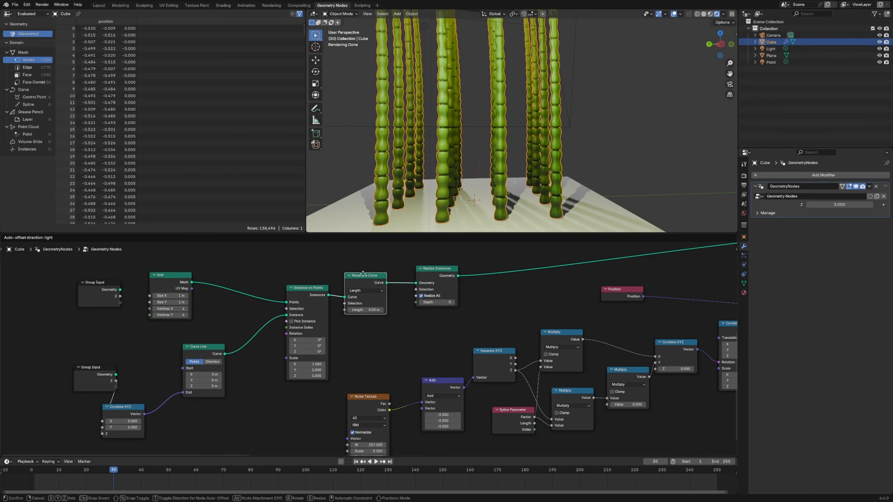
middle_drag(426, 330, 354, 302)
middle_drag(402, 323, 293, 350)
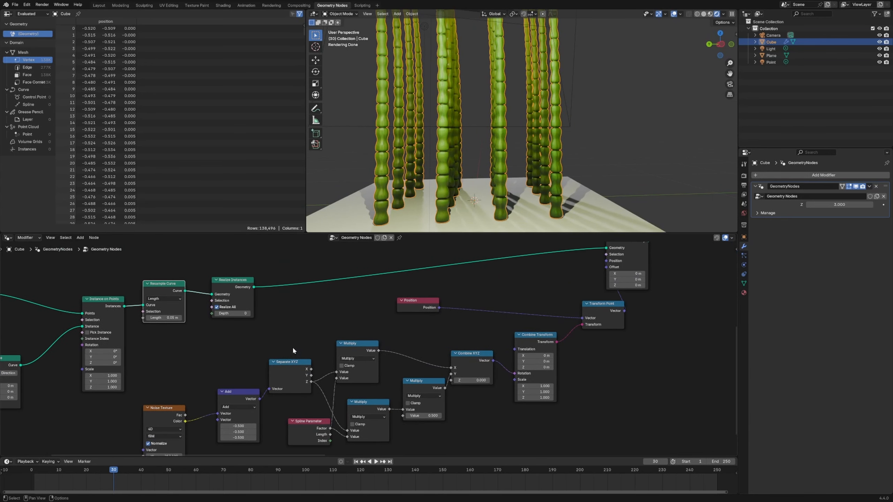
drag(168, 409, 168, 396)
middle_drag(644, 244, 505, 286)
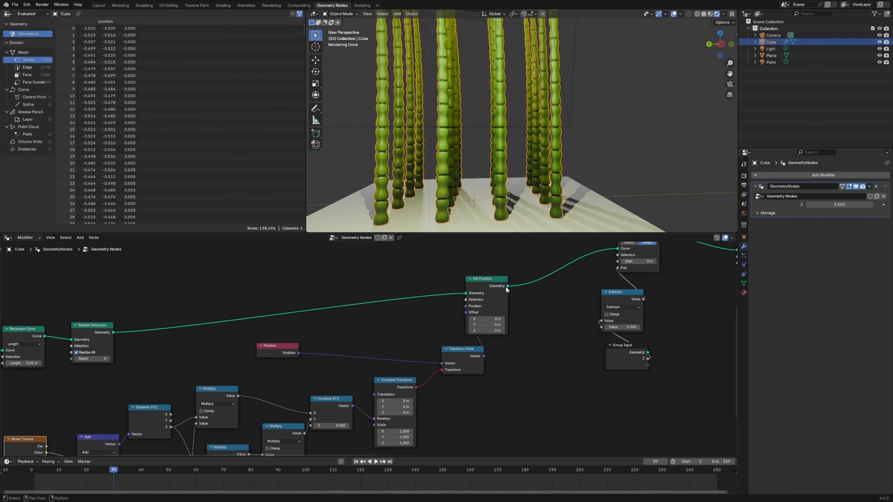
drag(505, 285, 524, 288)
Step: Tidy the layout of the Add, Separate XYZ, Multiply, Spline Parameter, Combine XYZ and Combine Transform nodes
middle_drag(339, 349, 452, 276)
drag(211, 364, 195, 350)
drag(261, 340, 261, 330)
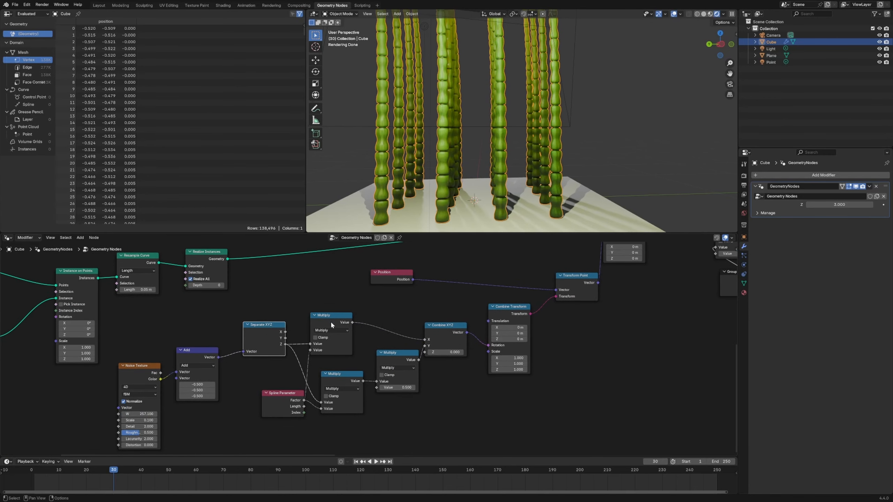
drag(331, 321, 333, 317)
drag(281, 397, 265, 390)
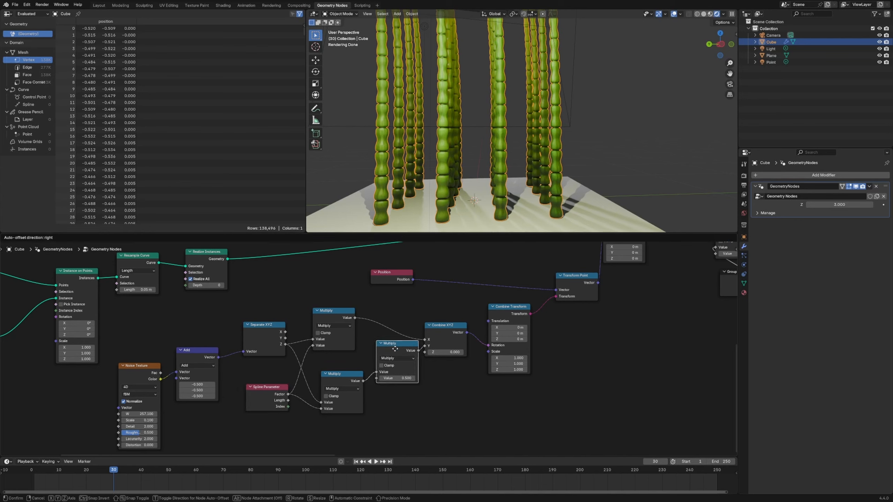
drag(404, 353, 508, 307)
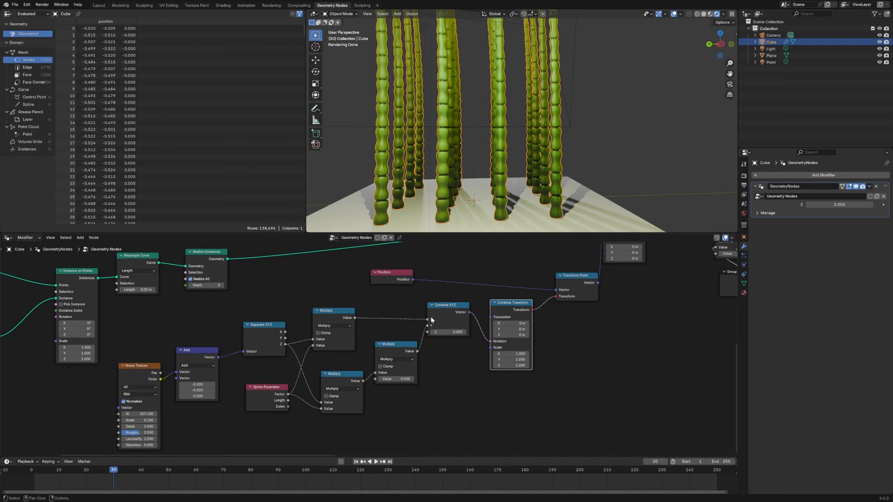
Step: Tidy the Transform Point and Set Position nodes, and line up Trim Curve with its Subtract and Group Input nodes beneath it
middle_drag(582, 341, 447, 382)
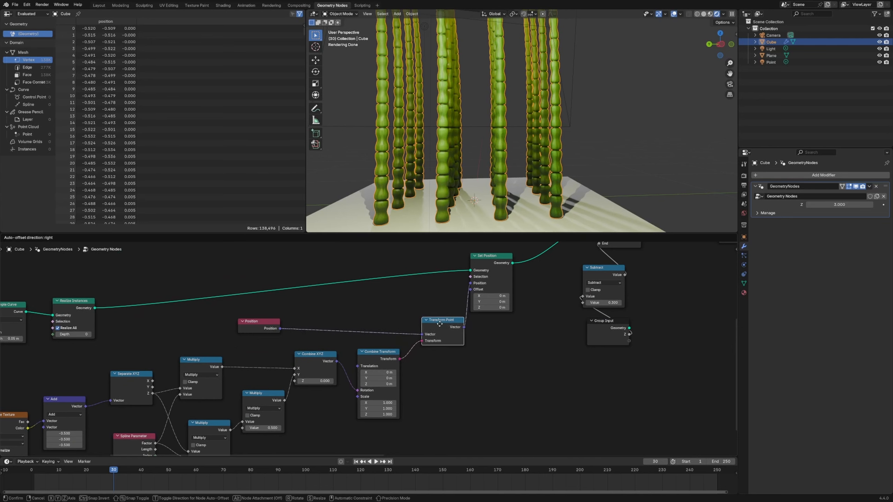
middle_drag(593, 261, 471, 298)
drag(373, 301, 391, 286)
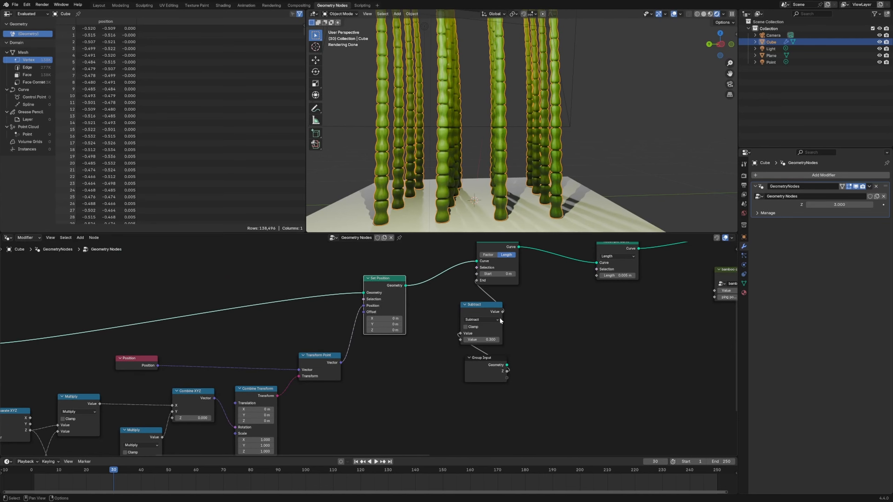
middle_drag(559, 303, 383, 384)
drag(323, 321, 352, 310)
drag(315, 388, 343, 384)
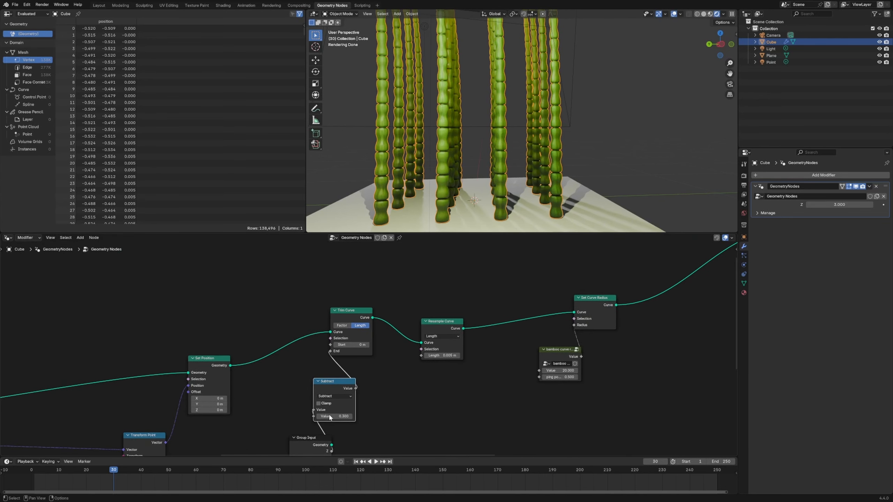
drag(317, 444, 342, 436)
middle_drag(329, 420, 330, 357)
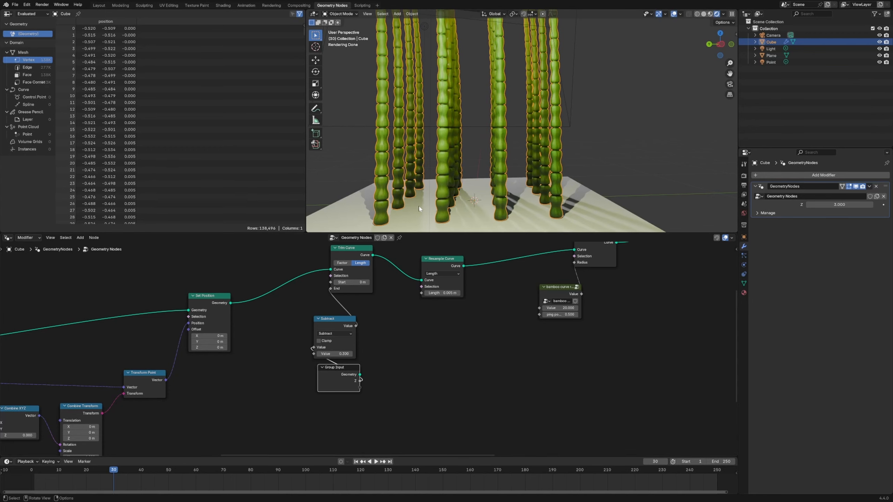
Step: Reposition the Resample Curve node after Trim Curve and the Set Curve Radius node to even out the main chain
middle_drag(474, 314, 415, 369)
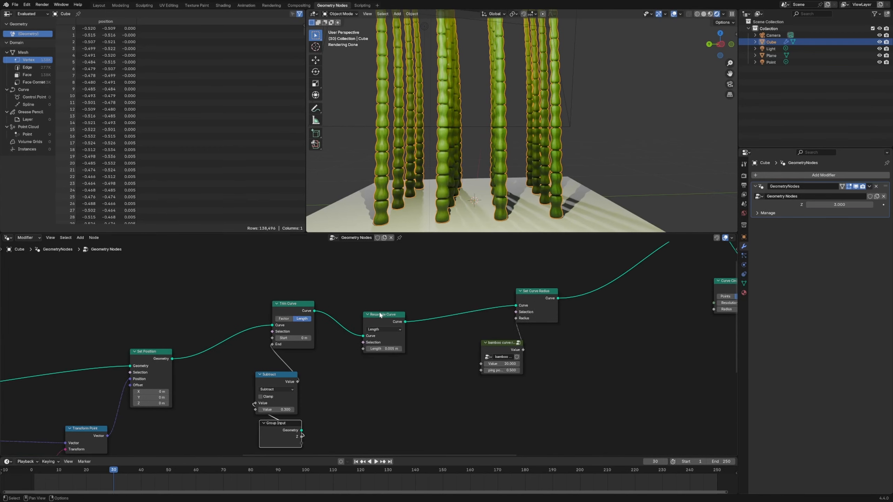
drag(380, 314, 392, 300)
middle_drag(598, 331, 449, 366)
drag(393, 329, 387, 319)
Step: Open the bamboo curve radius group and reposition its Group Output, first Multiply and Spline Parameter nodes
click(350, 381)
key(Tab)
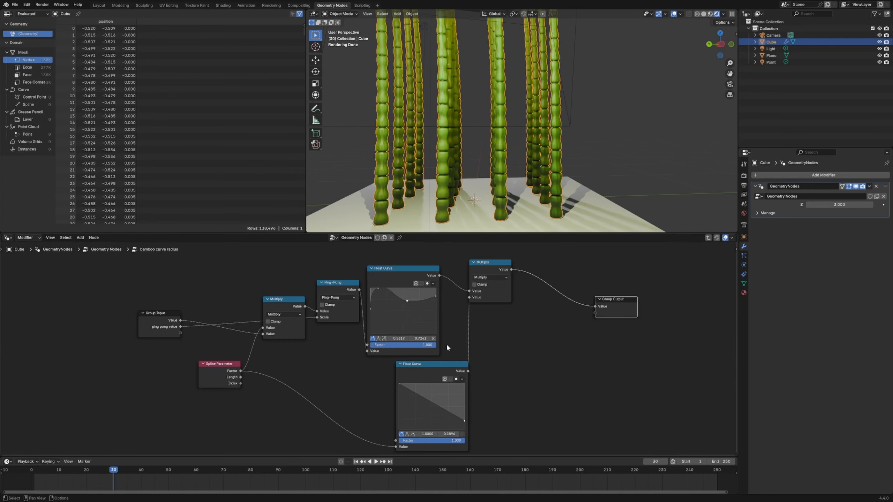
drag(619, 302, 632, 293)
drag(291, 319, 267, 312)
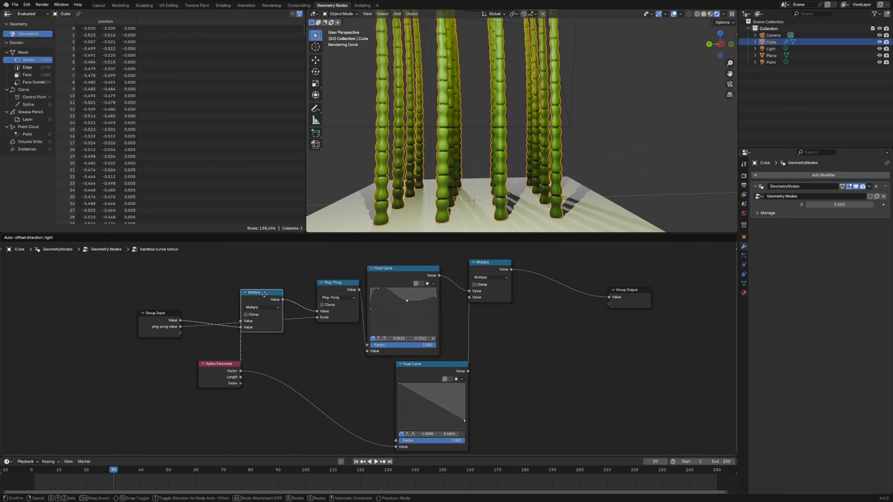
drag(229, 372, 224, 370)
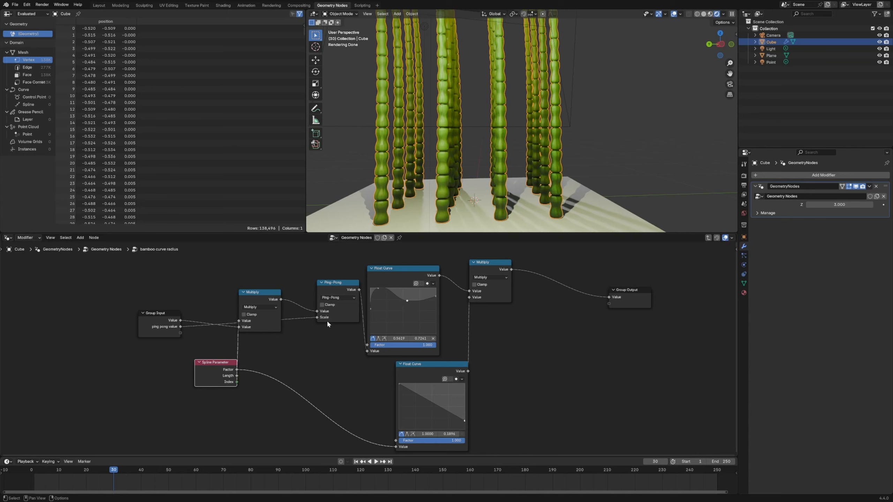
Step: Stack the group's two Float Curve nodes one above the other, return to the main node tree and view the stalks from higher up
drag(406, 269, 415, 260)
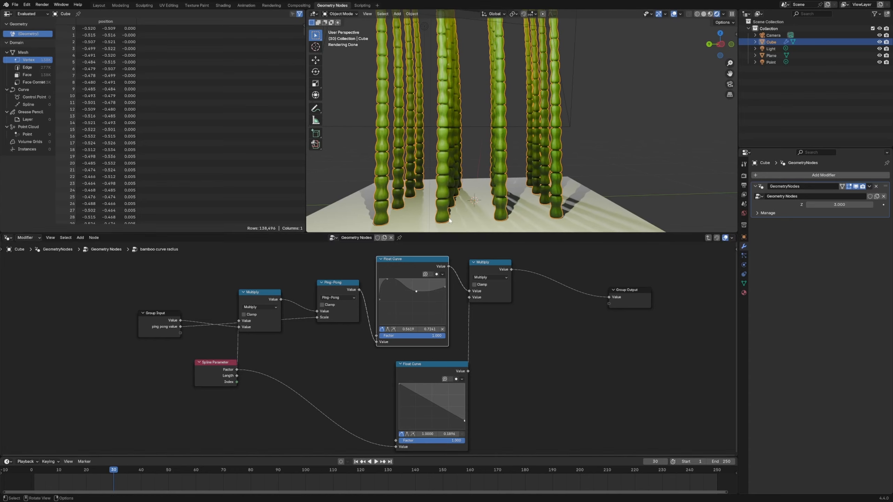
middle_drag(457, 200, 501, 182)
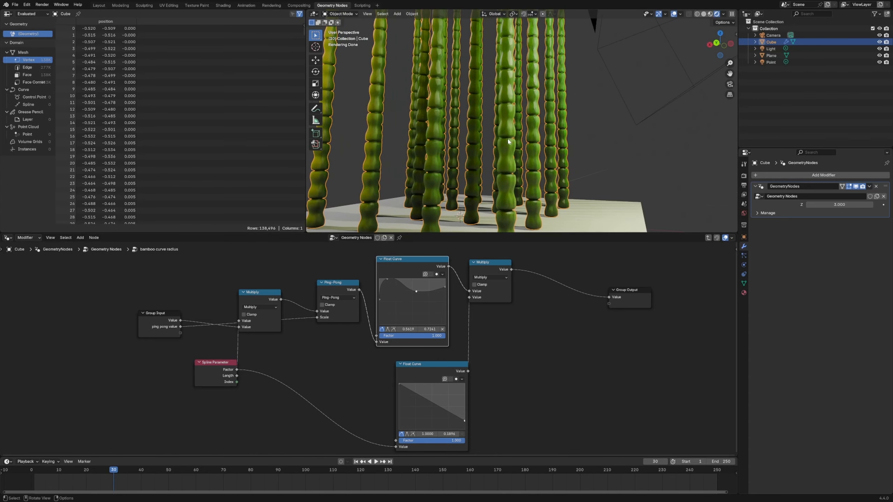
drag(459, 372, 436, 361)
scroll(489, 148, down, 5)
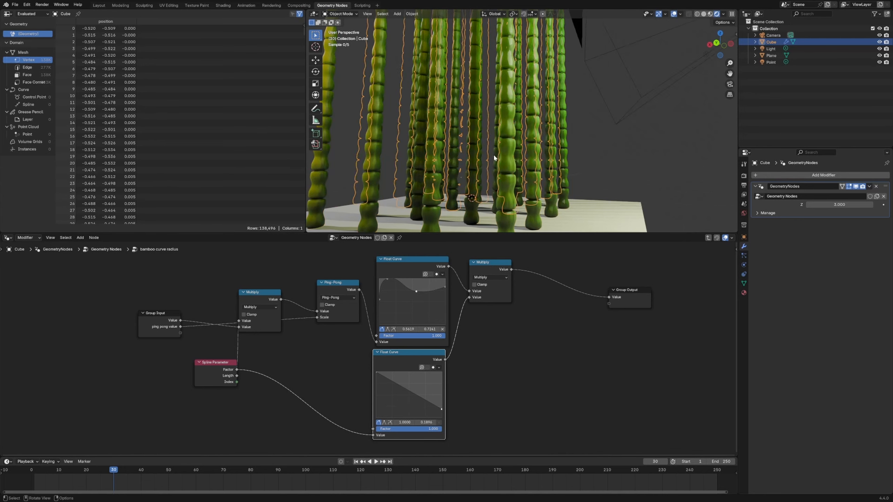
middle_drag(488, 141, 491, 107)
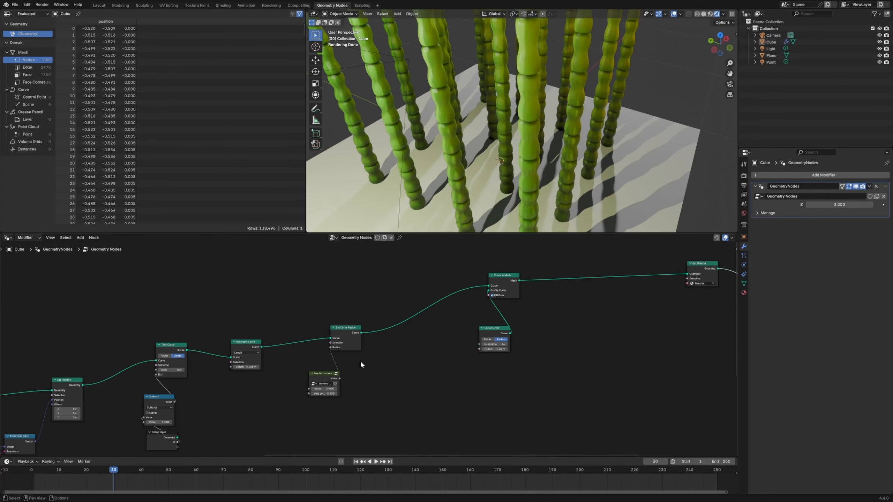